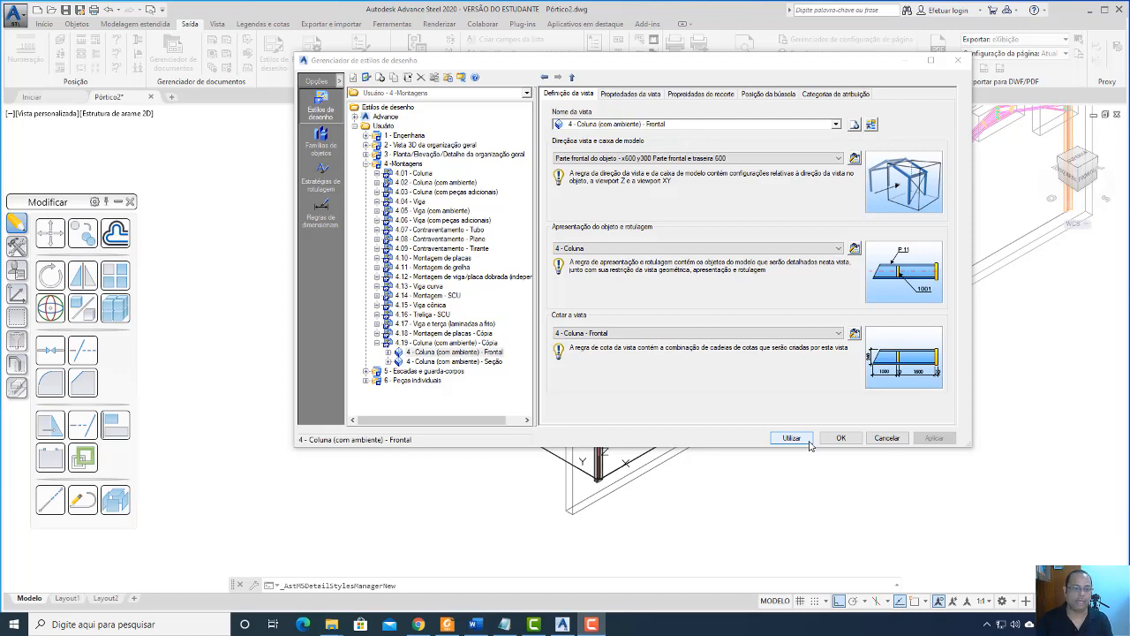
Compare the view definitions of the Frontal and Seção views in the copied column style 4.19 - Coluna (com ambiente) - Cópia
click(460, 183)
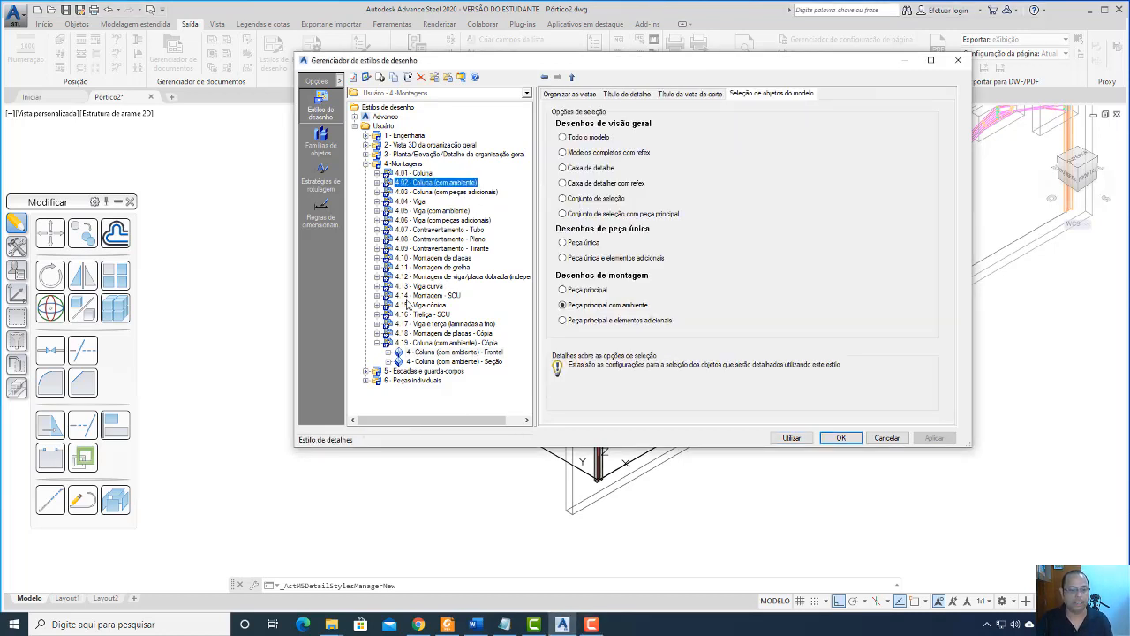
click(451, 353)
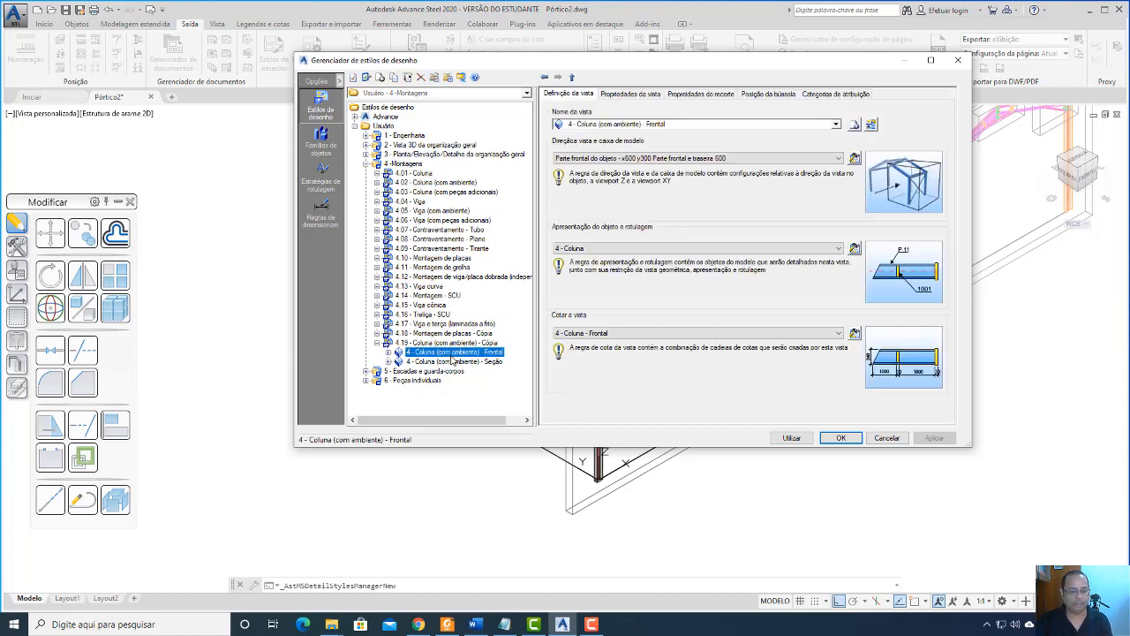
click(453, 363)
click(456, 355)
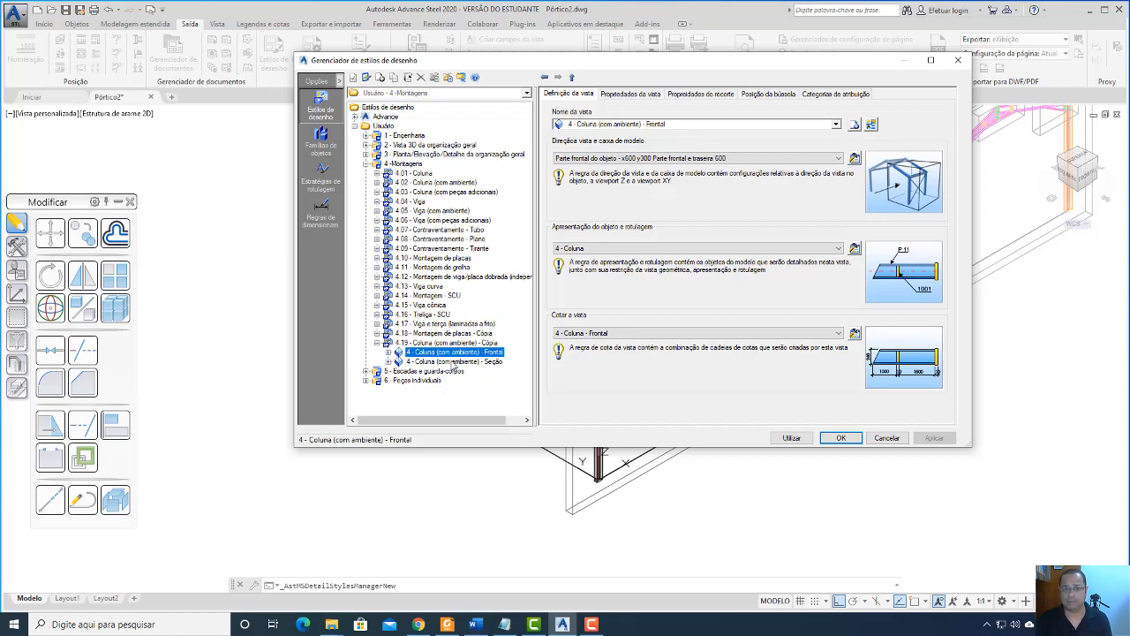
click(460, 362)
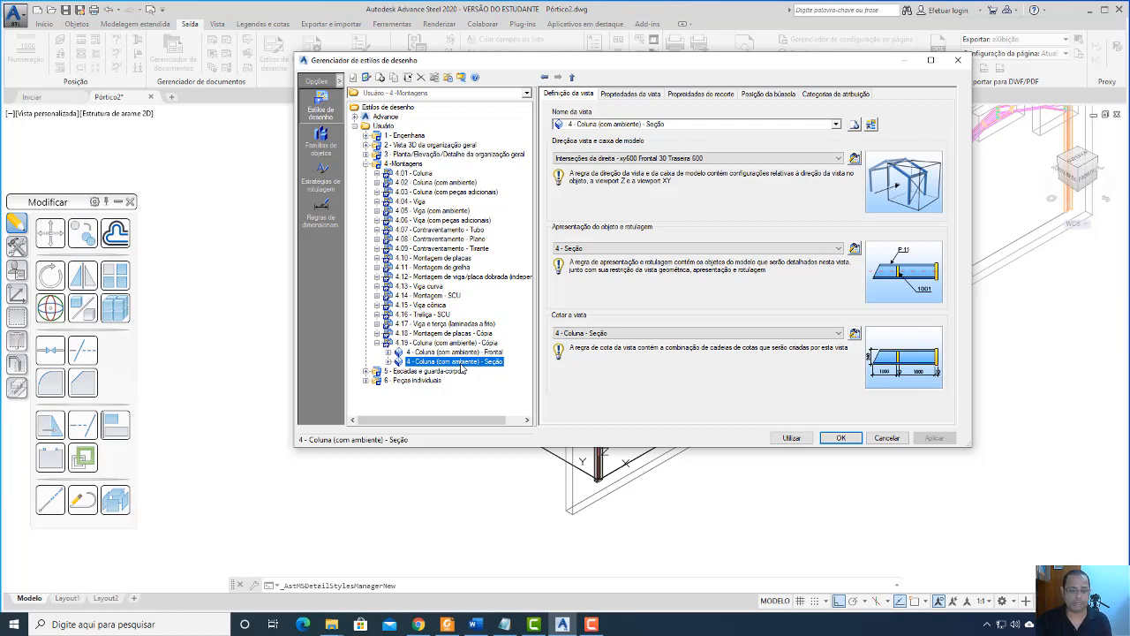
click(478, 353)
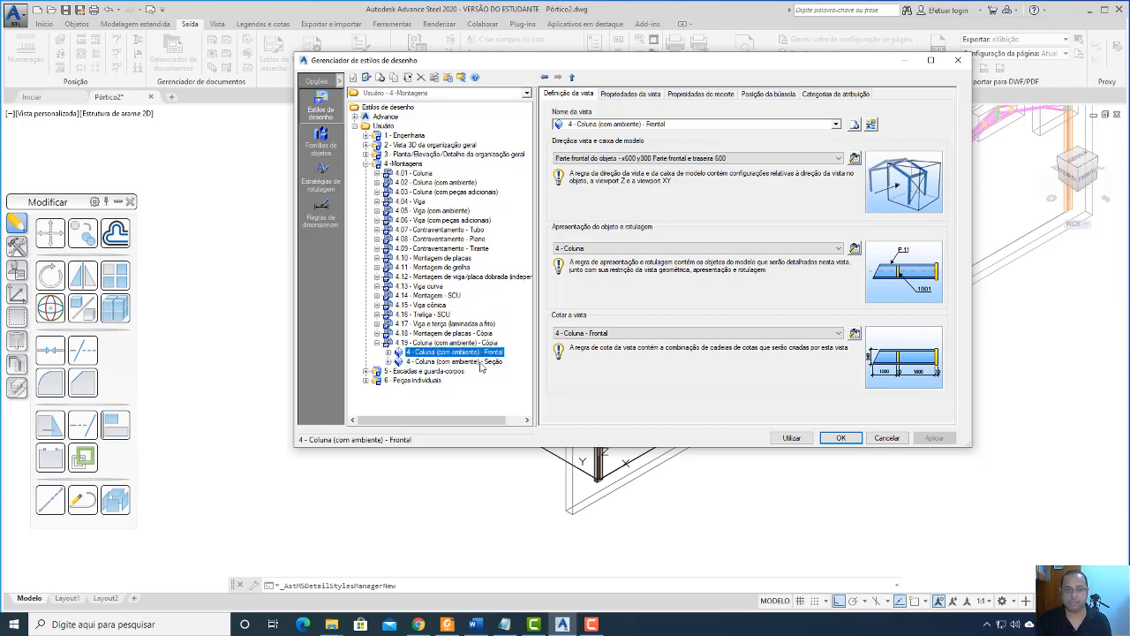
click(481, 362)
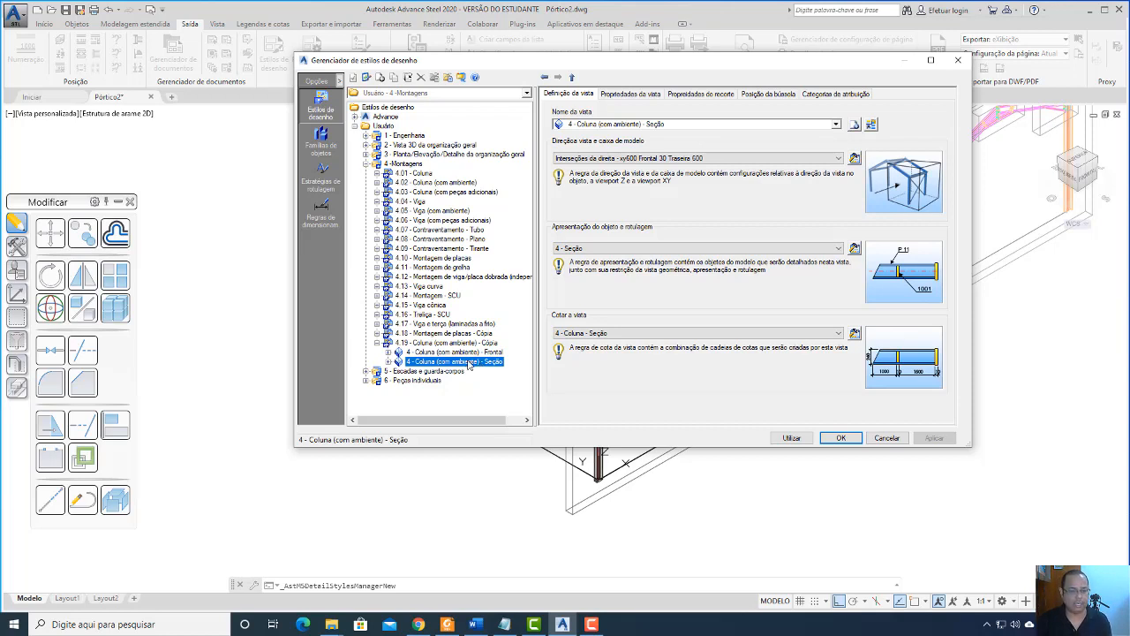
click(472, 353)
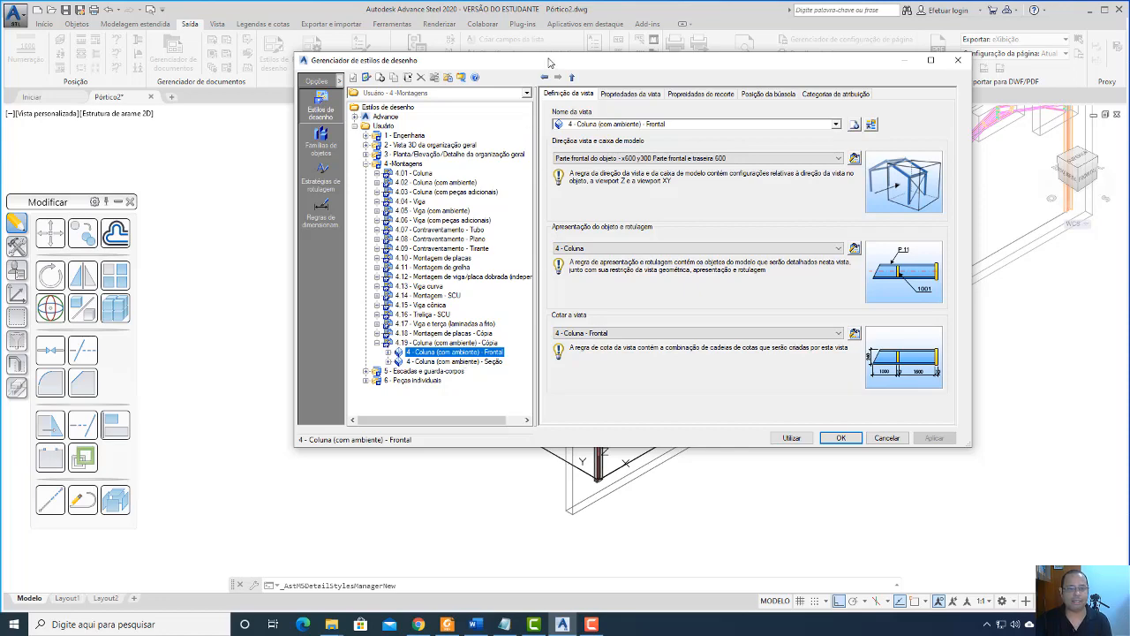
Expand the Frontal view of style 4.19 and display its object presentation rules
drag(548, 62, 573, 44)
click(413, 335)
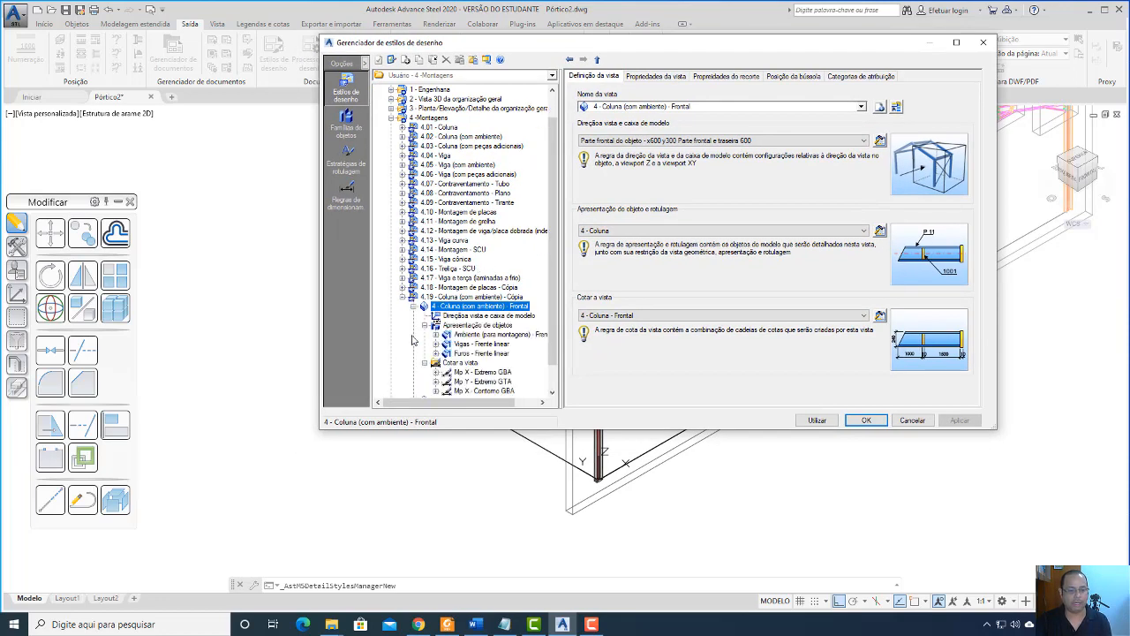
click(426, 363)
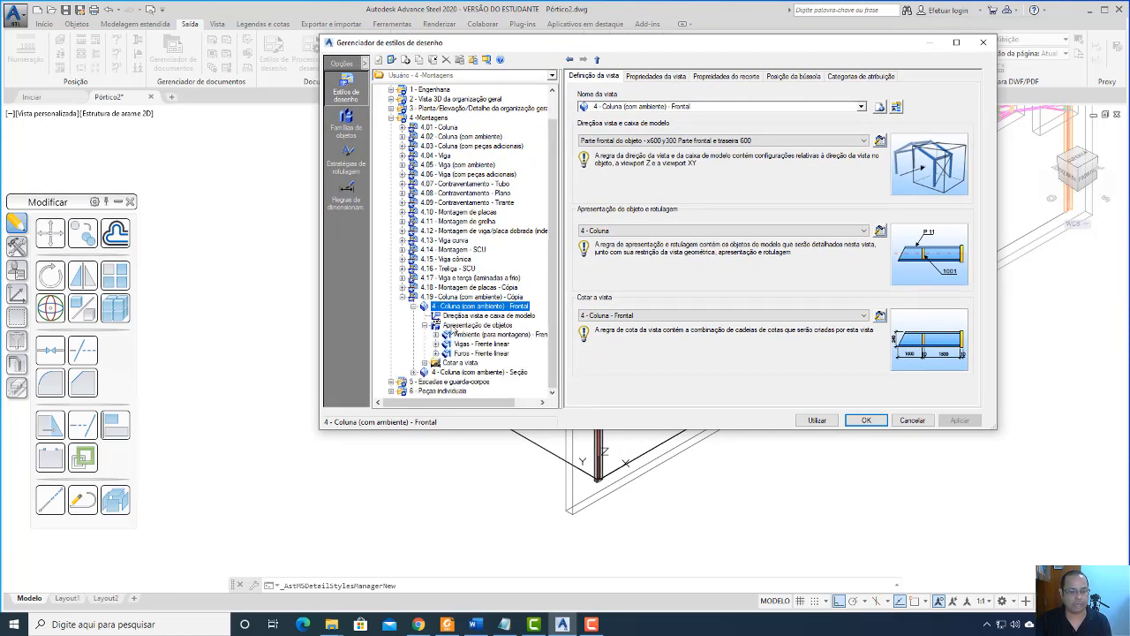
click(467, 326)
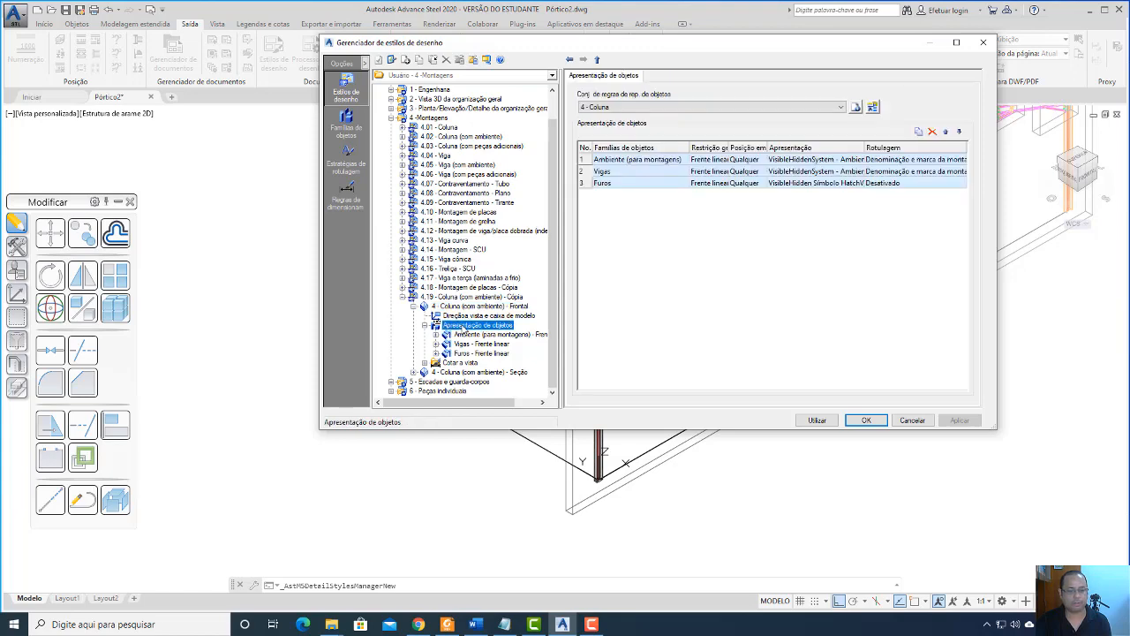
Examine the Ambiente (para montagens), Vigas and Furos entries in the Frontal view's object presentation rules
click(587, 160)
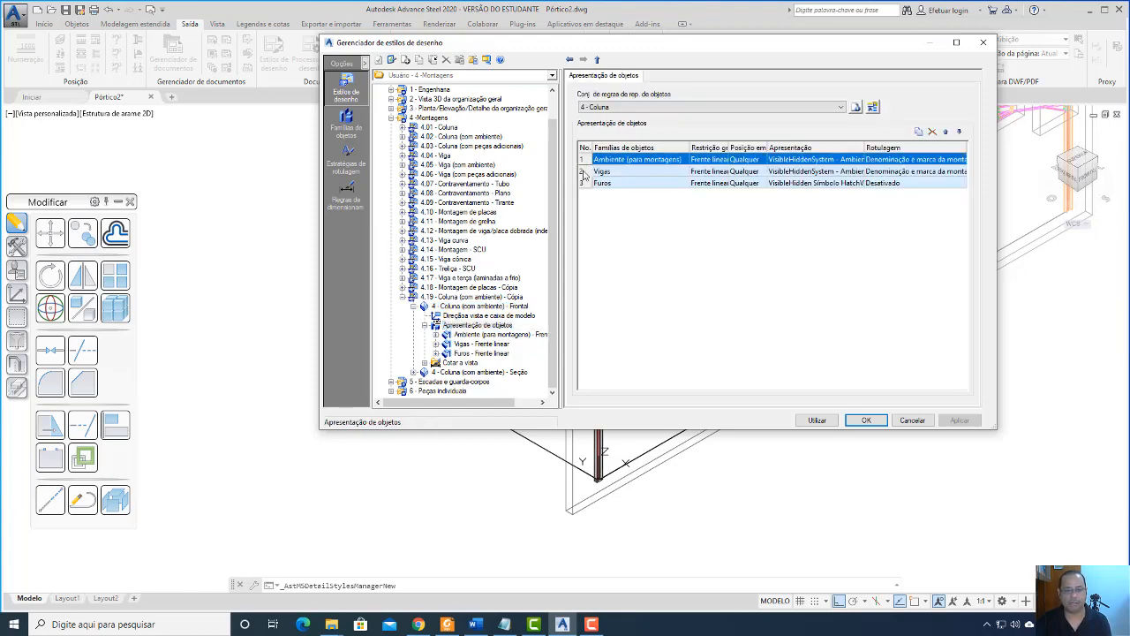
click(585, 171)
click(586, 183)
click(586, 160)
click(585, 172)
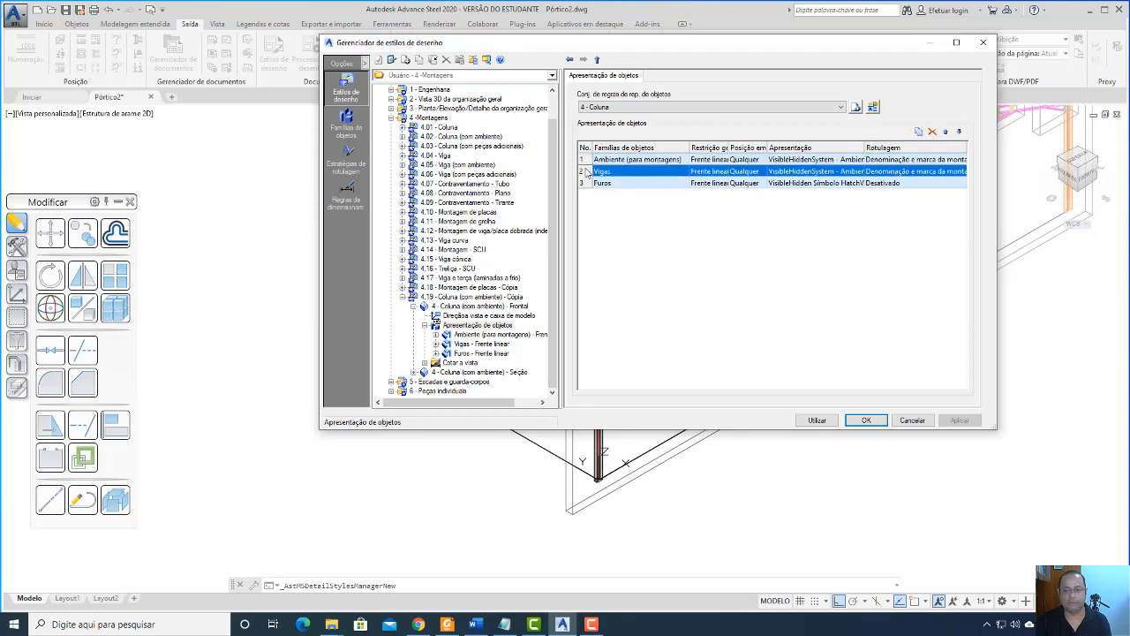
click(585, 183)
click(585, 172)
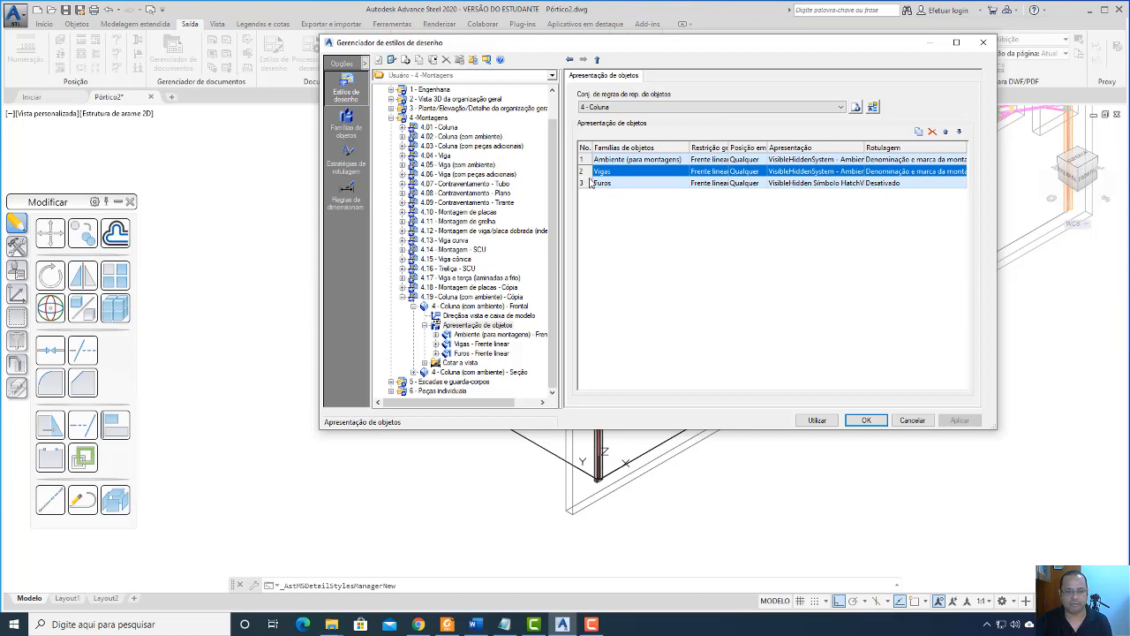
click(591, 185)
click(588, 161)
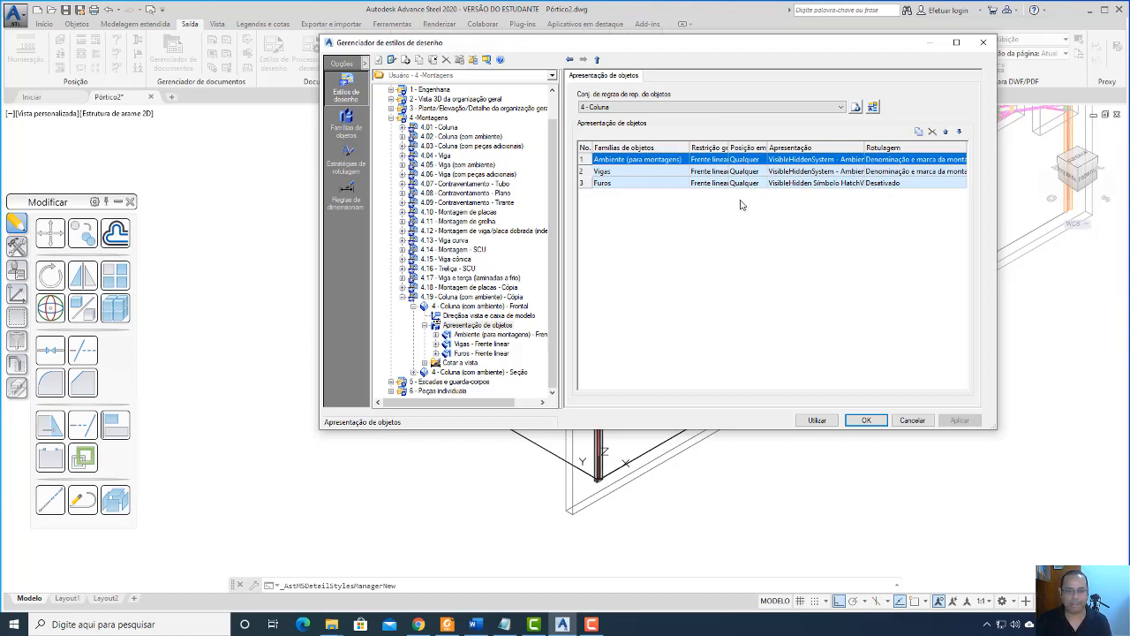
click(586, 174)
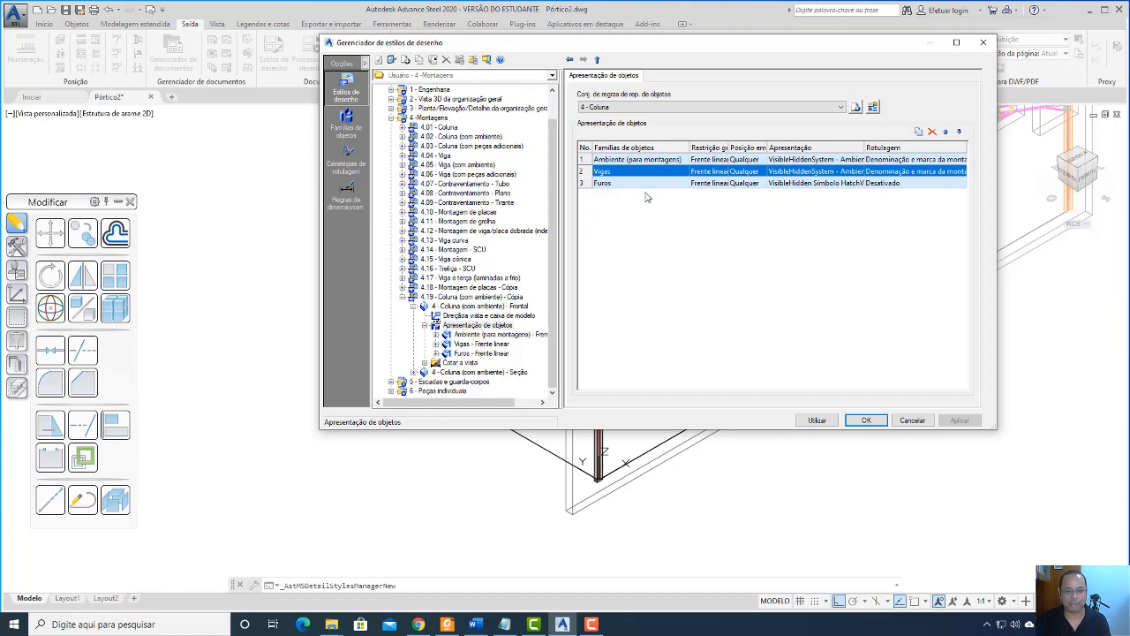
Inspect the labelling strategy of the Vigas - Frente linear rule, including the Nome token in its label content
click(482, 346)
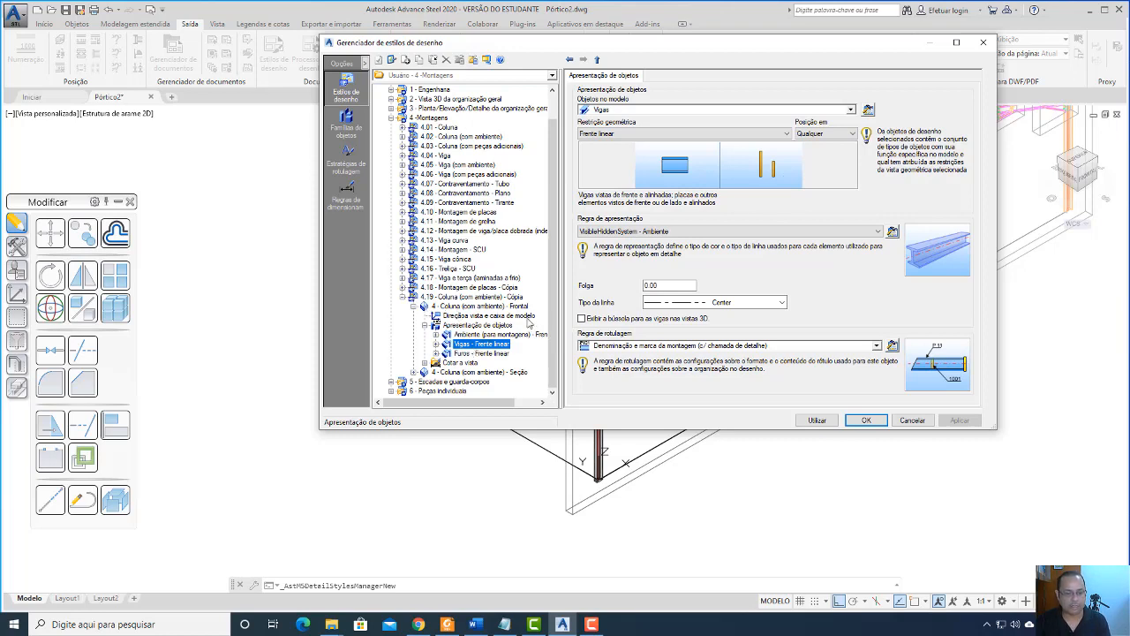
click(435, 343)
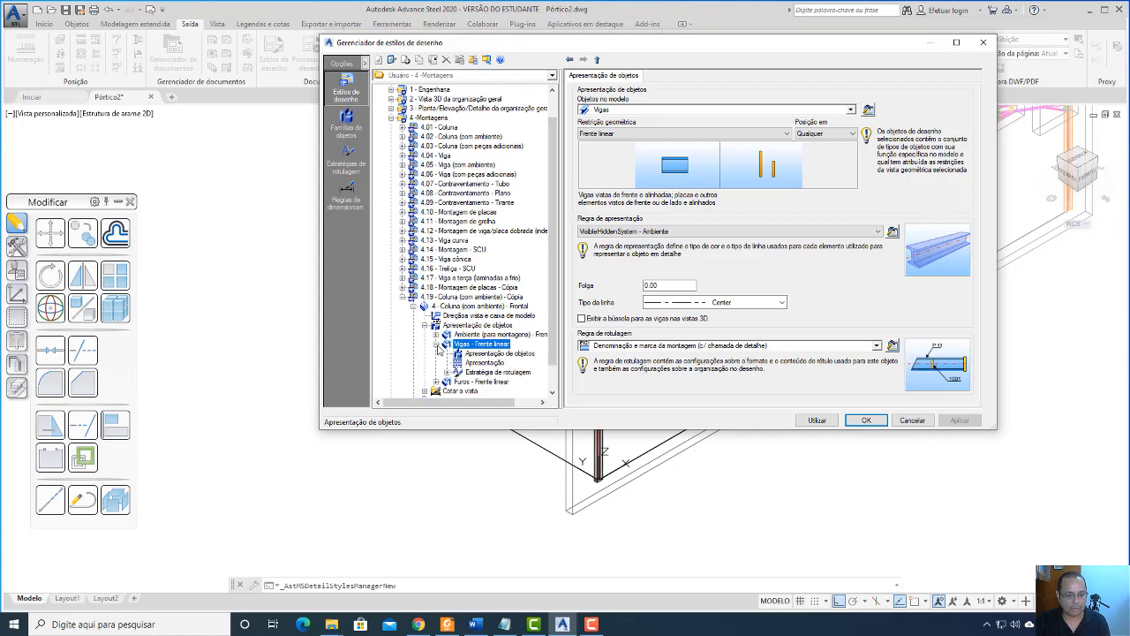
scroll(552, 351, down, 1)
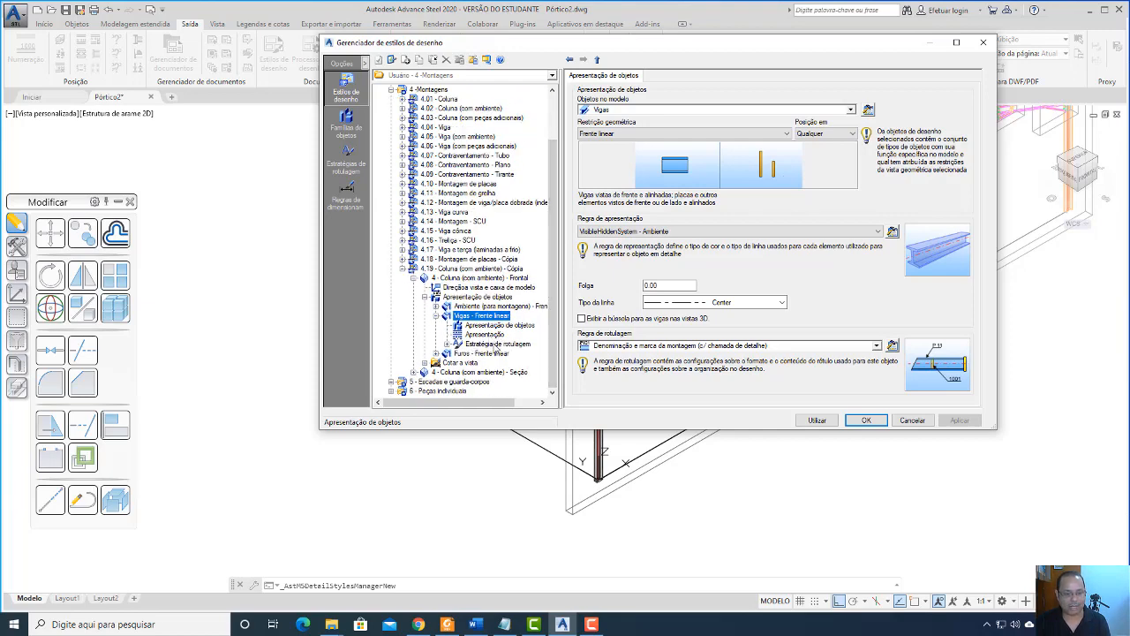
click(496, 346)
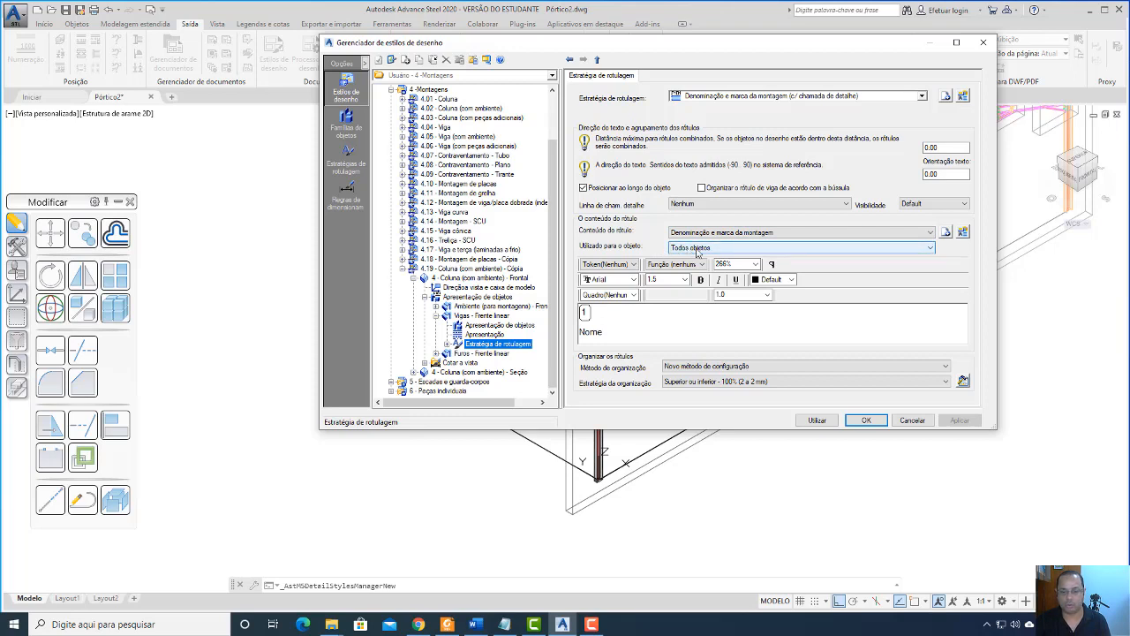
click(586, 333)
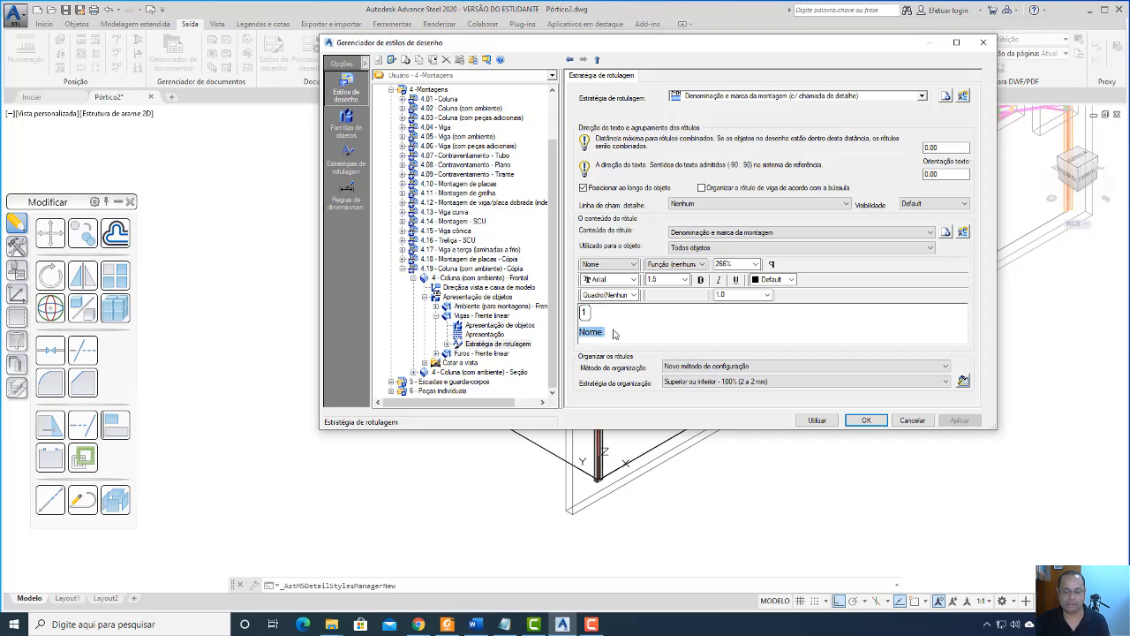
click(603, 331)
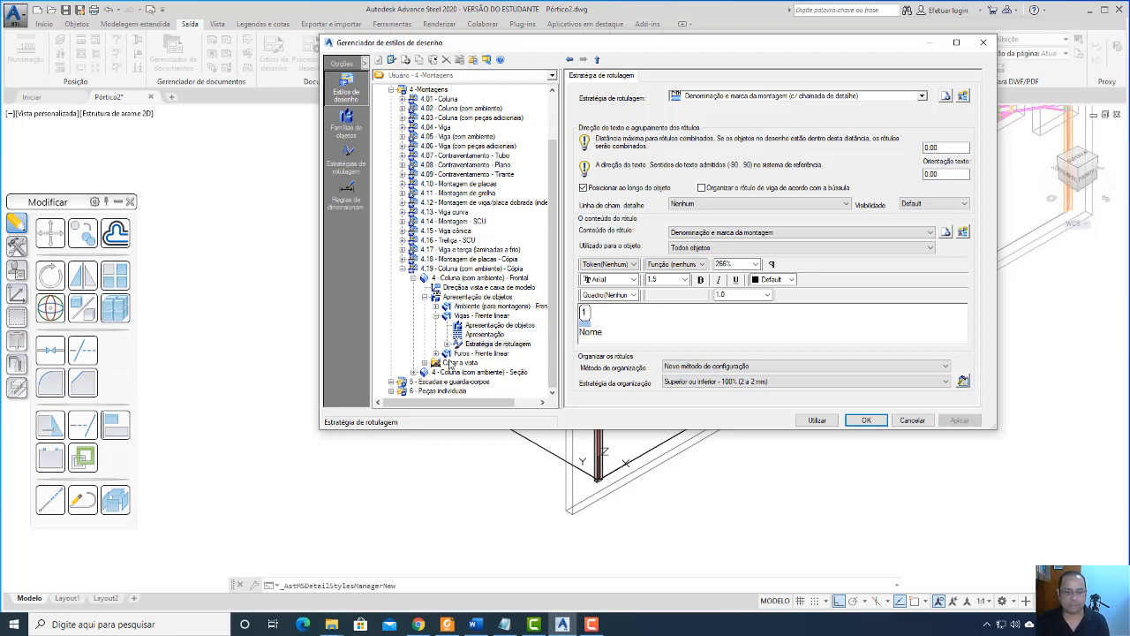
Duplicate the Frontal view's object presentation rule set as "Título Vista de 4 - Coluna" and accept modifying the view definition
click(445, 316)
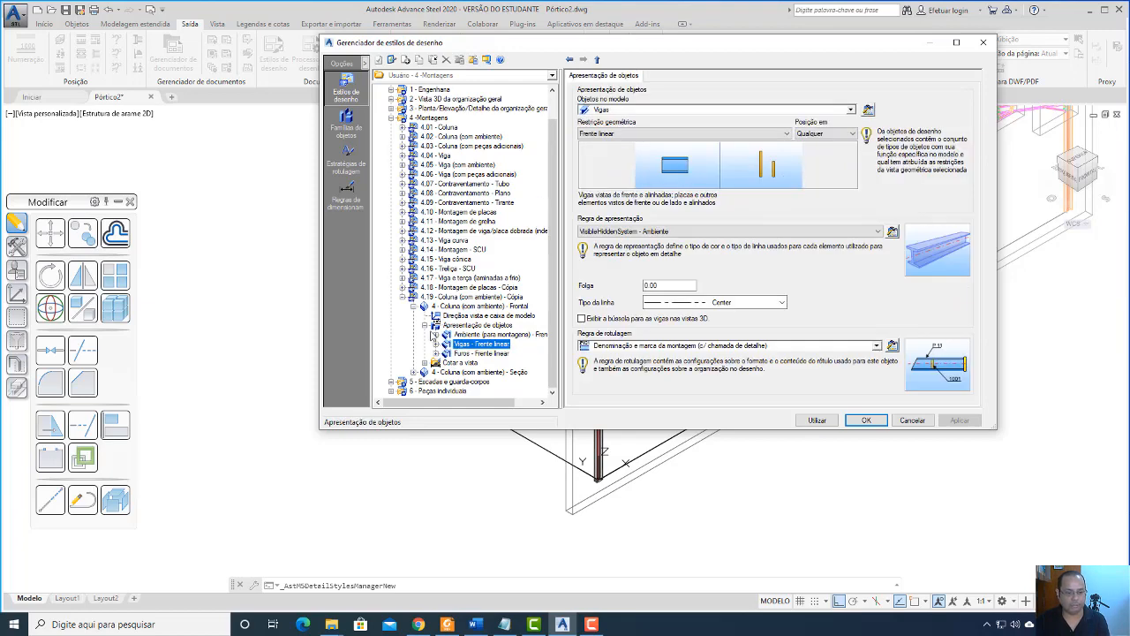
click(425, 326)
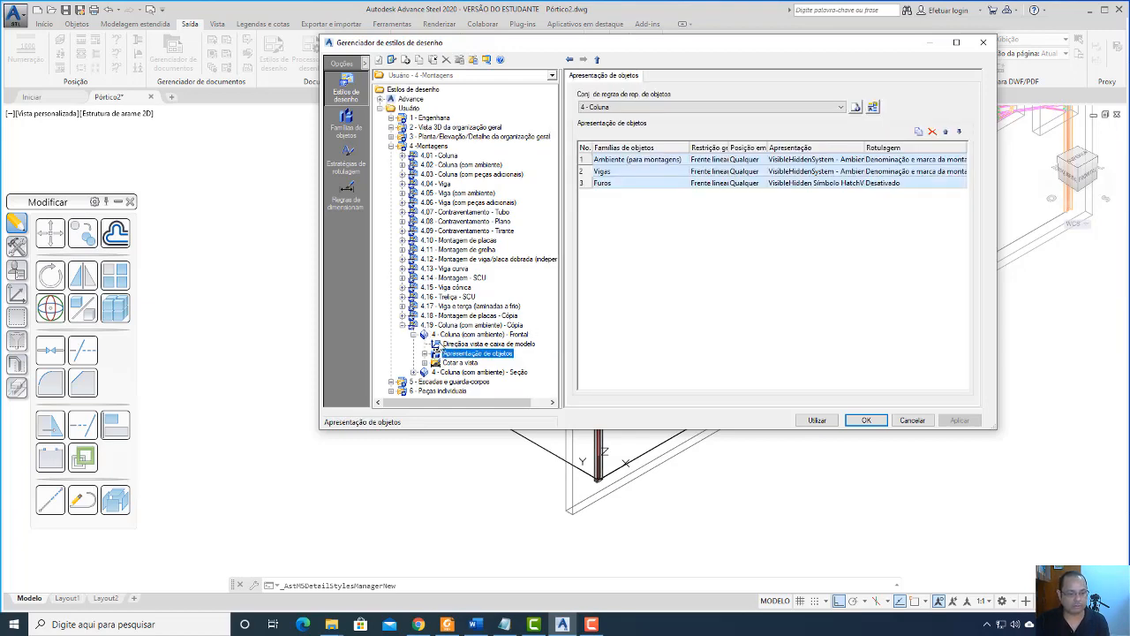
click(463, 326)
click(465, 335)
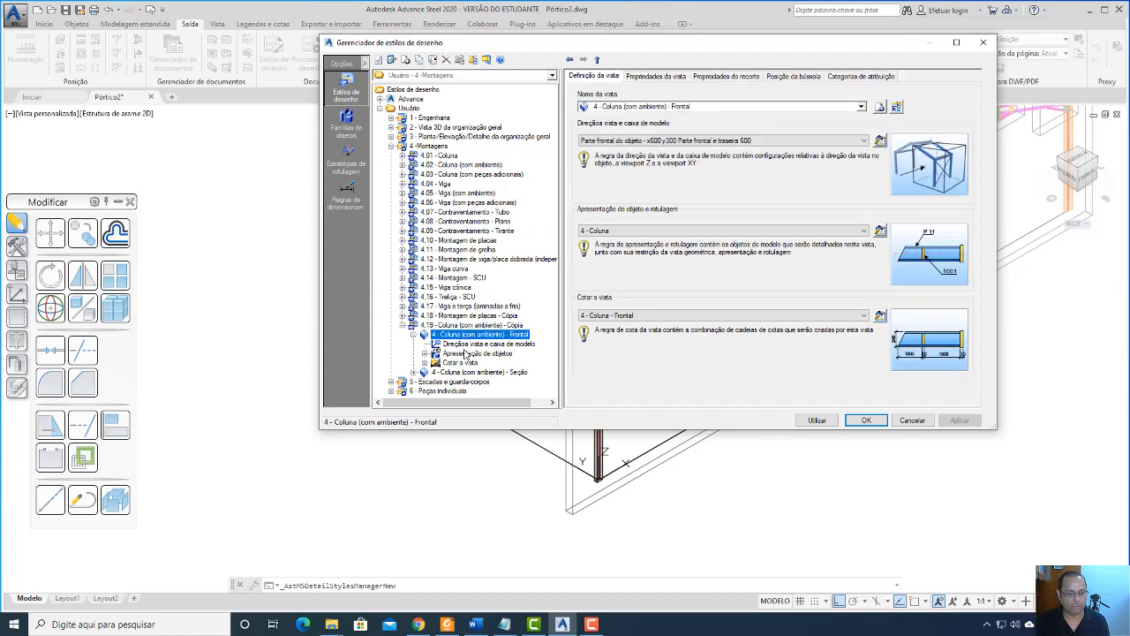
click(469, 354)
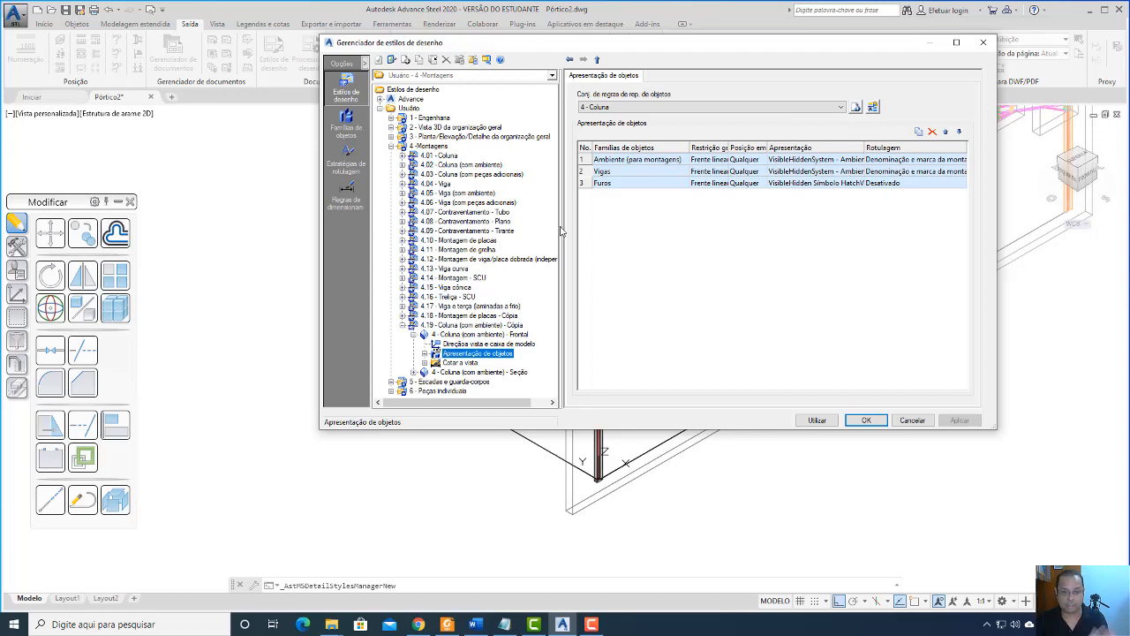
click(854, 108)
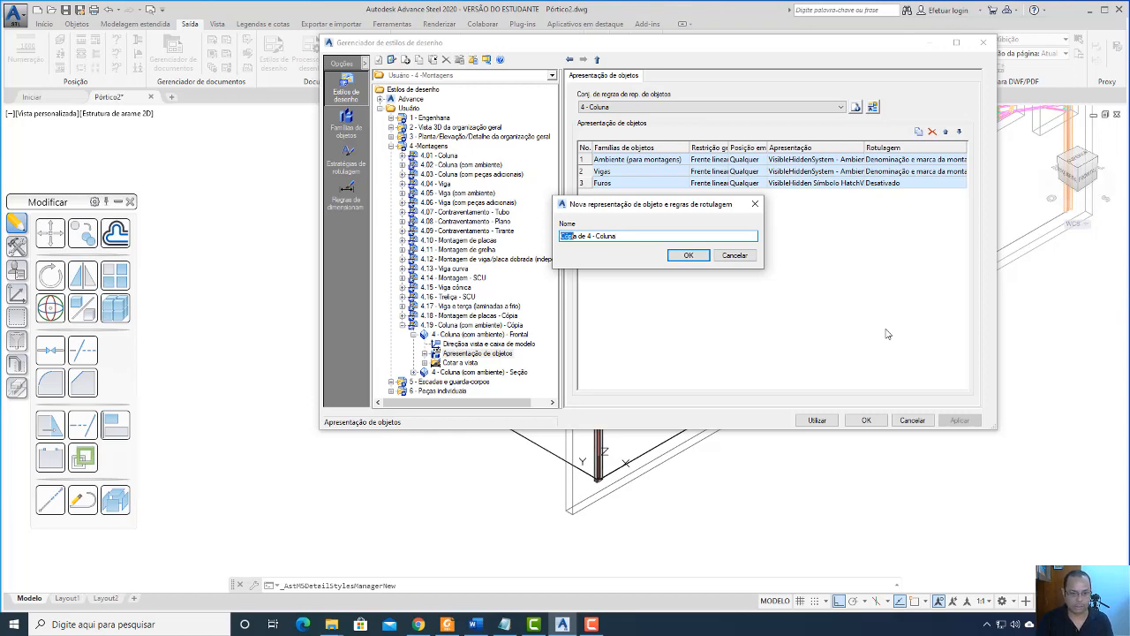
text(Título)
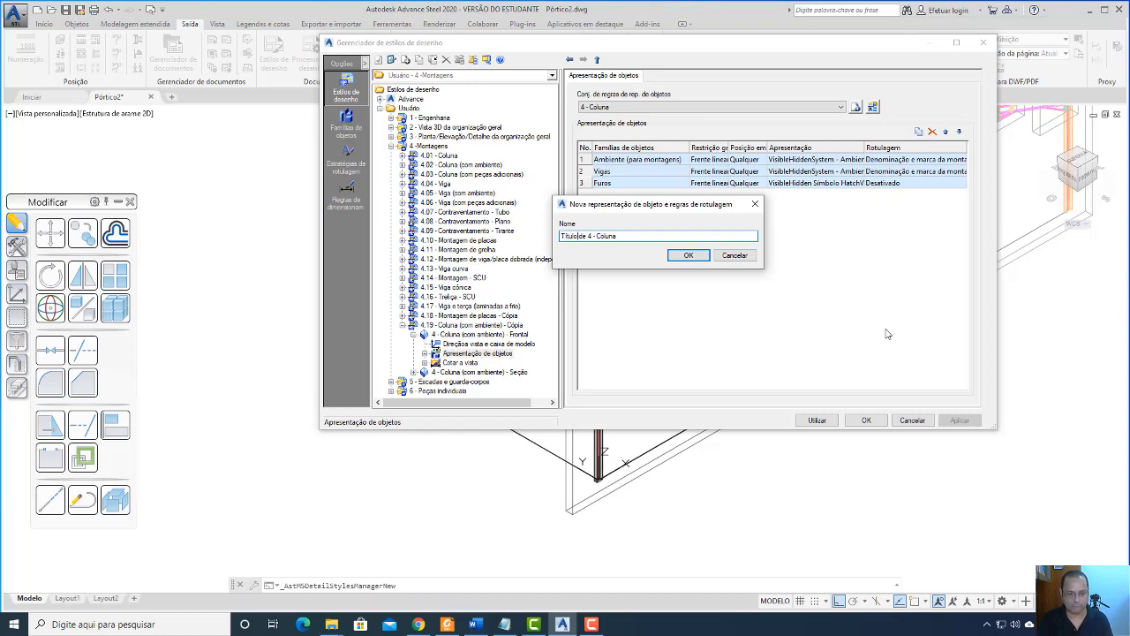
text( Vista)
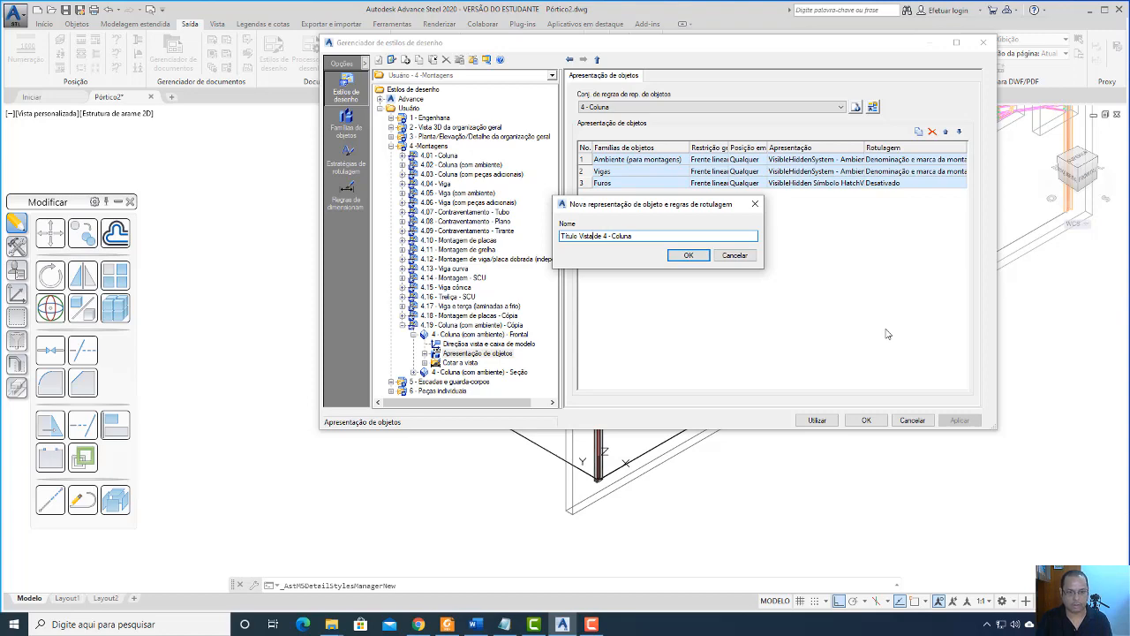
click(696, 256)
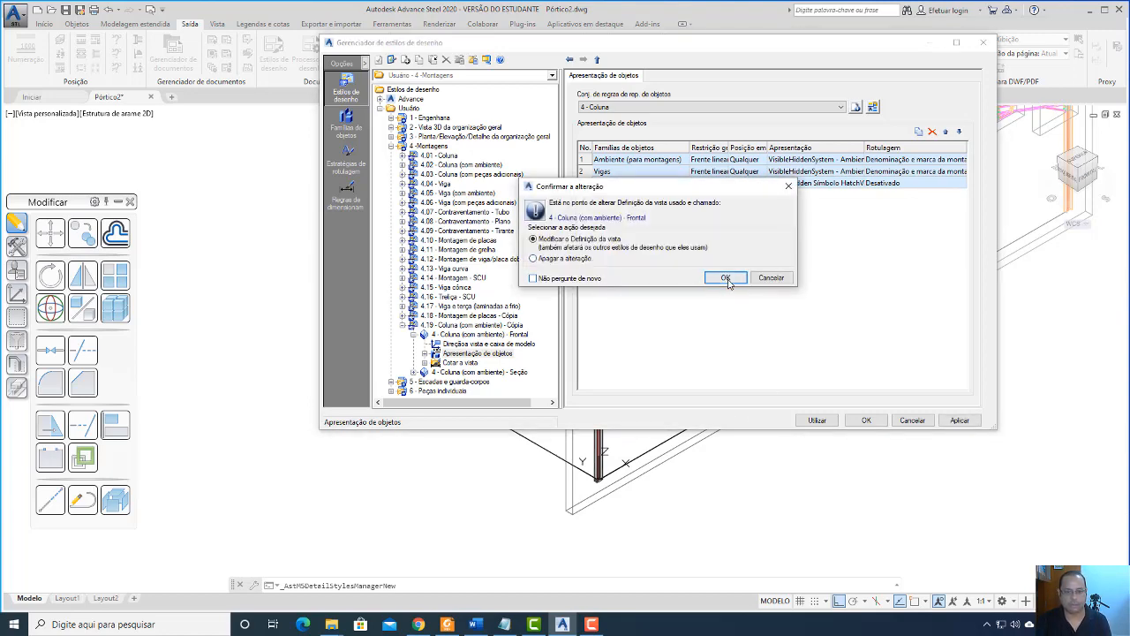
click(727, 279)
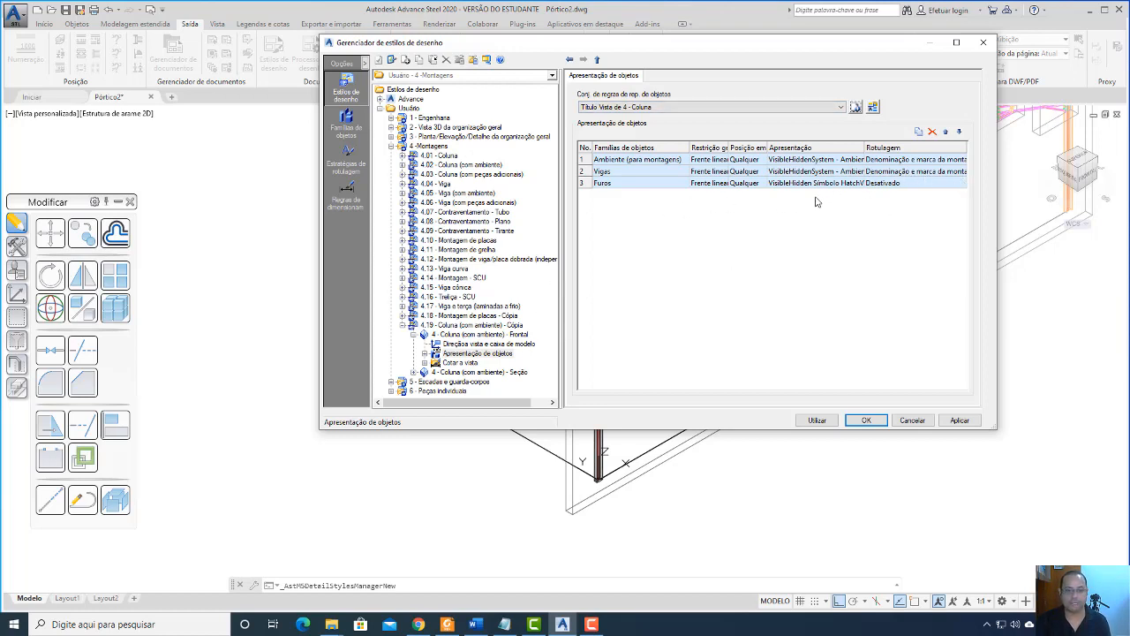
Assign the rule set 4 - Coluna to the Frontal view's object presentation and accept modifying the view definition
click(511, 354)
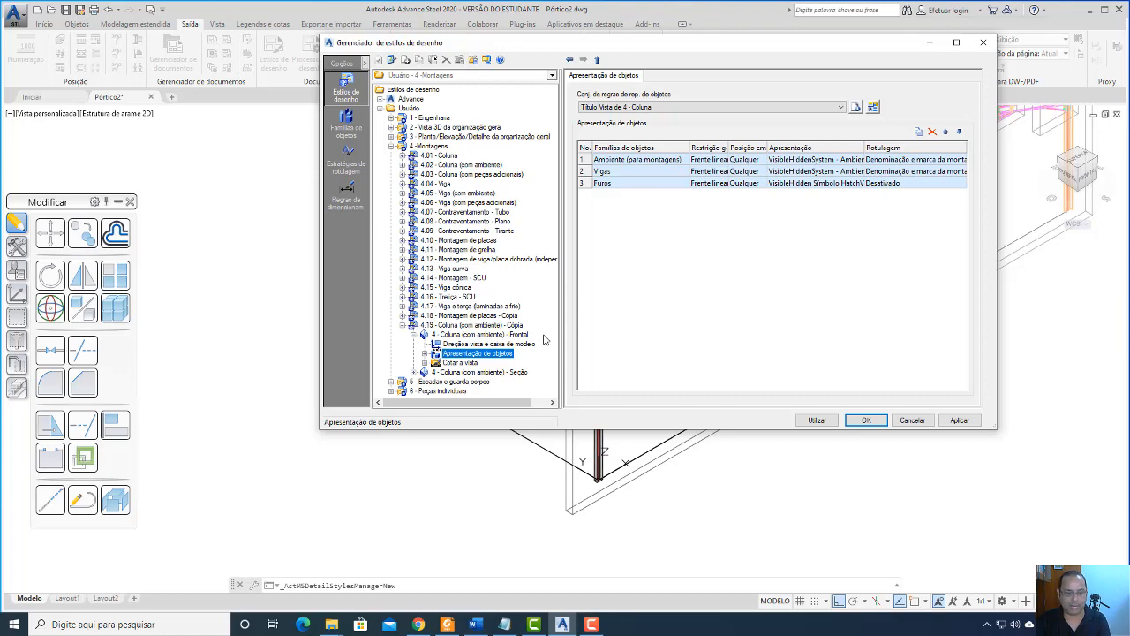
click(841, 107)
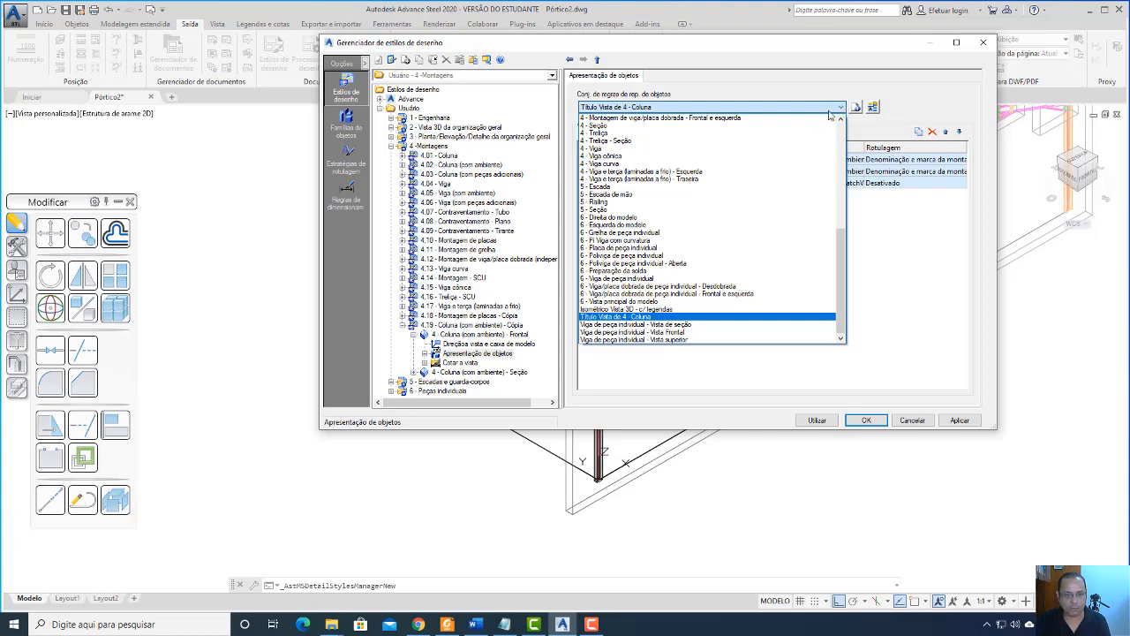
drag(845, 262, 846, 221)
click(628, 148)
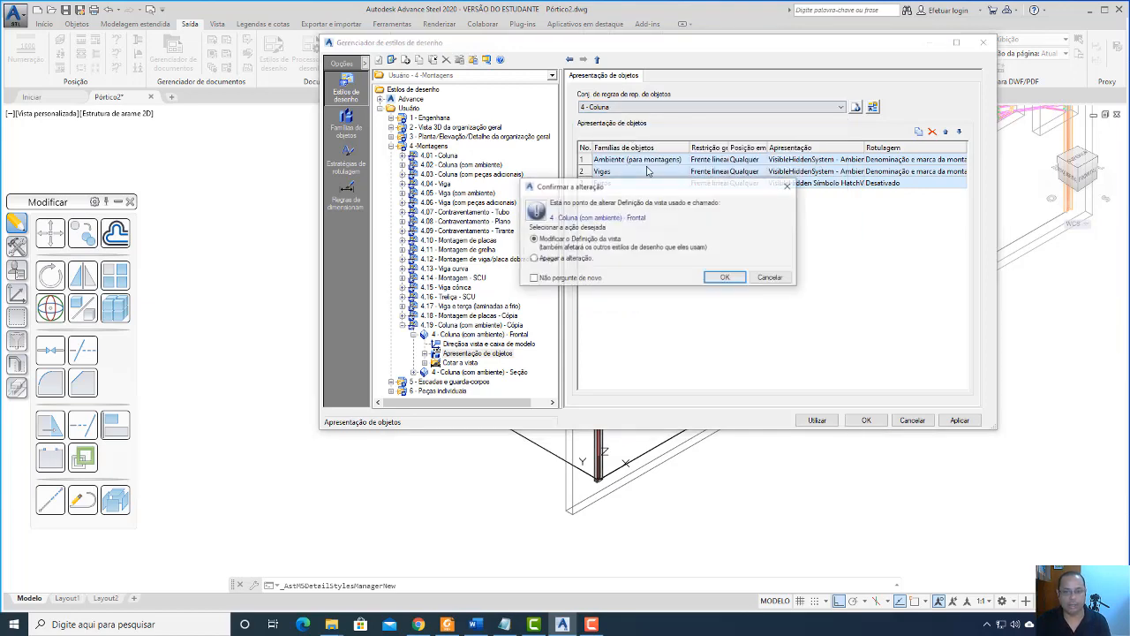
click(728, 277)
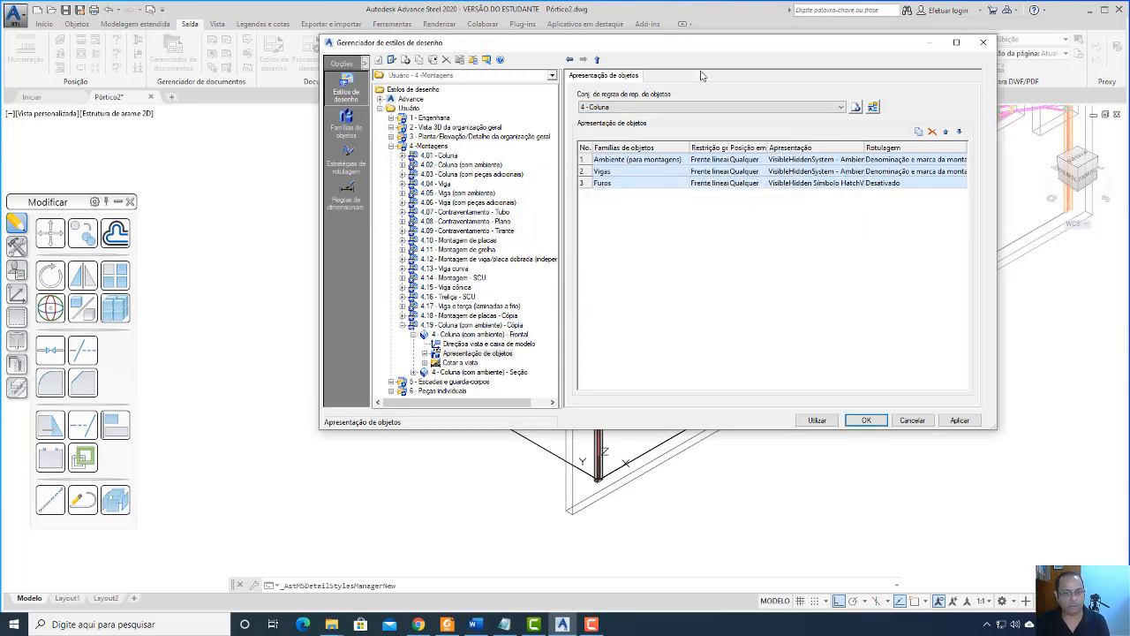
Assign the rule set Título Vista de 4 - Coluna to the Frontal view's object presentation and accept modifying the view definition
click(840, 107)
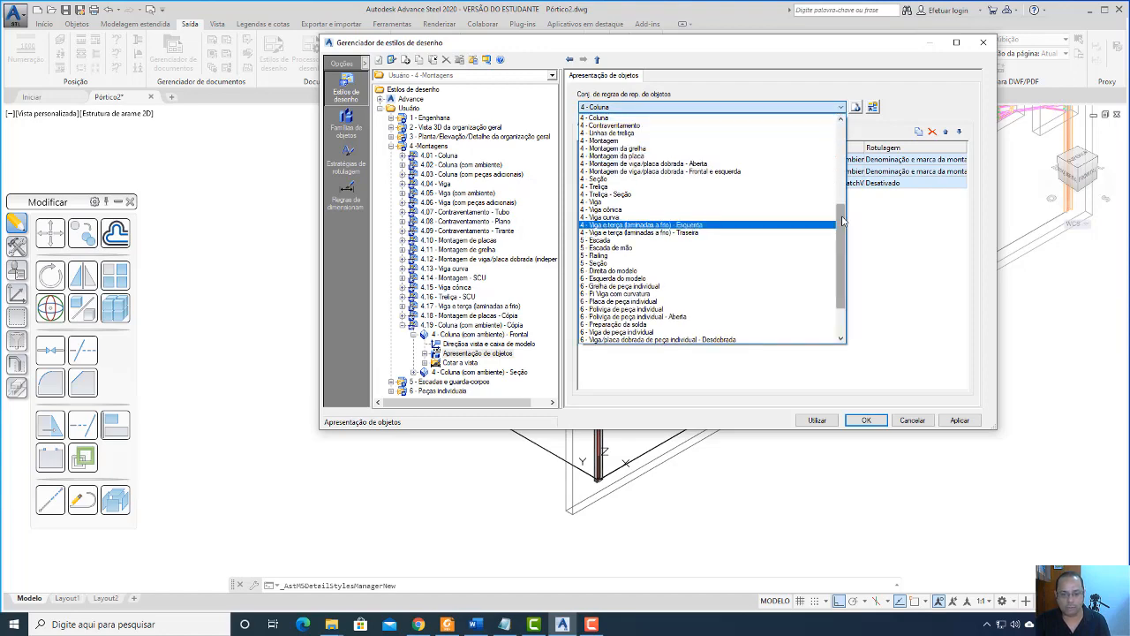
drag(844, 221, 852, 318)
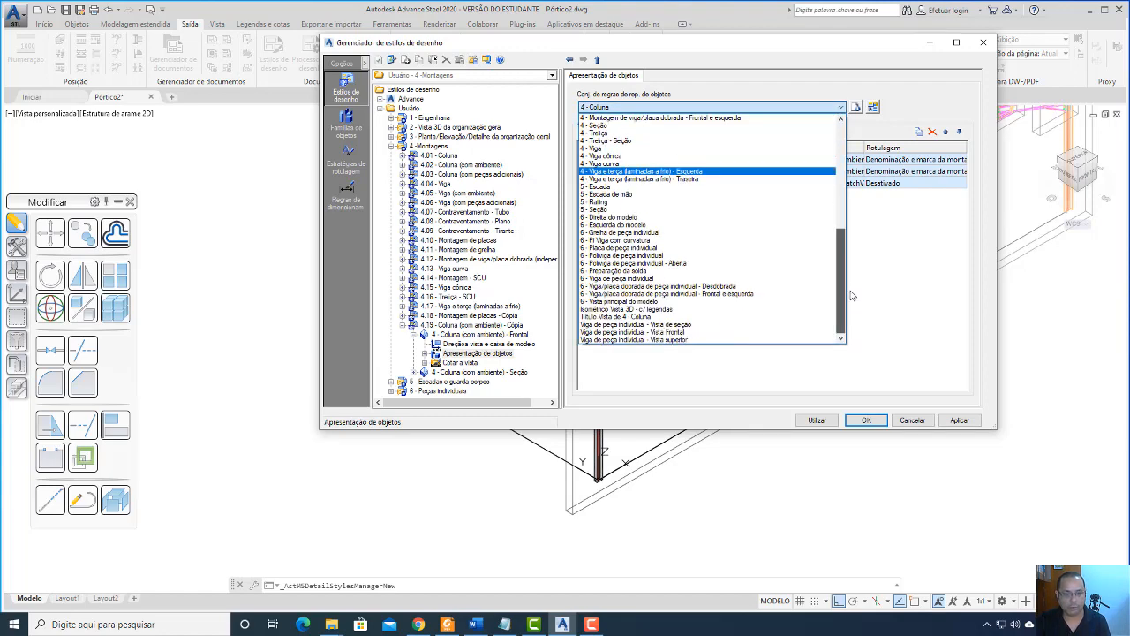
click(676, 316)
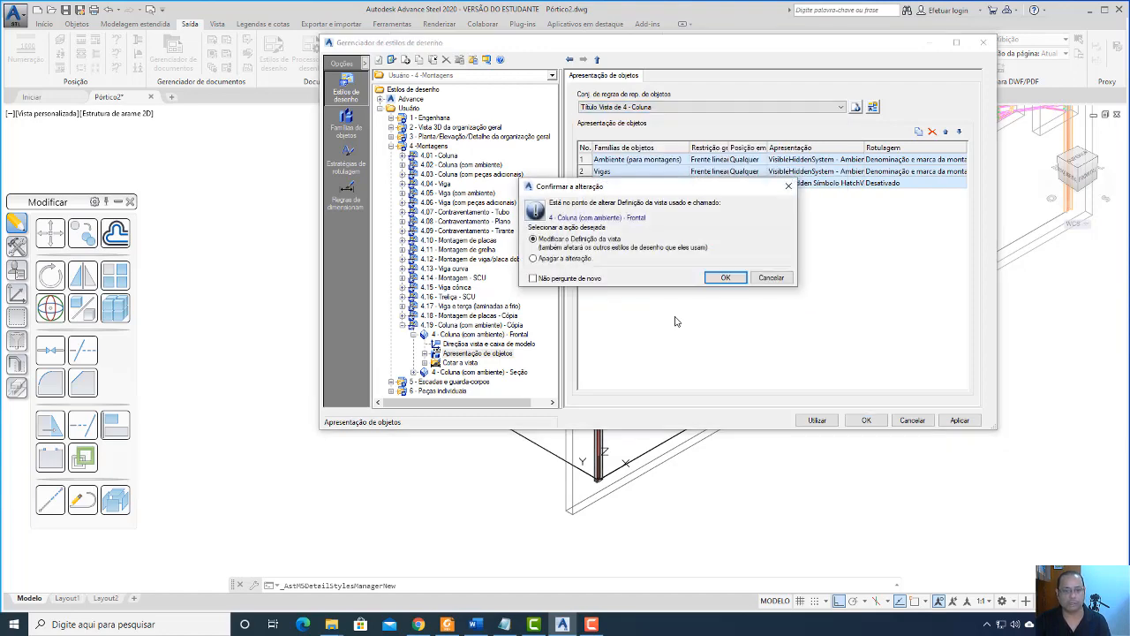
click(723, 278)
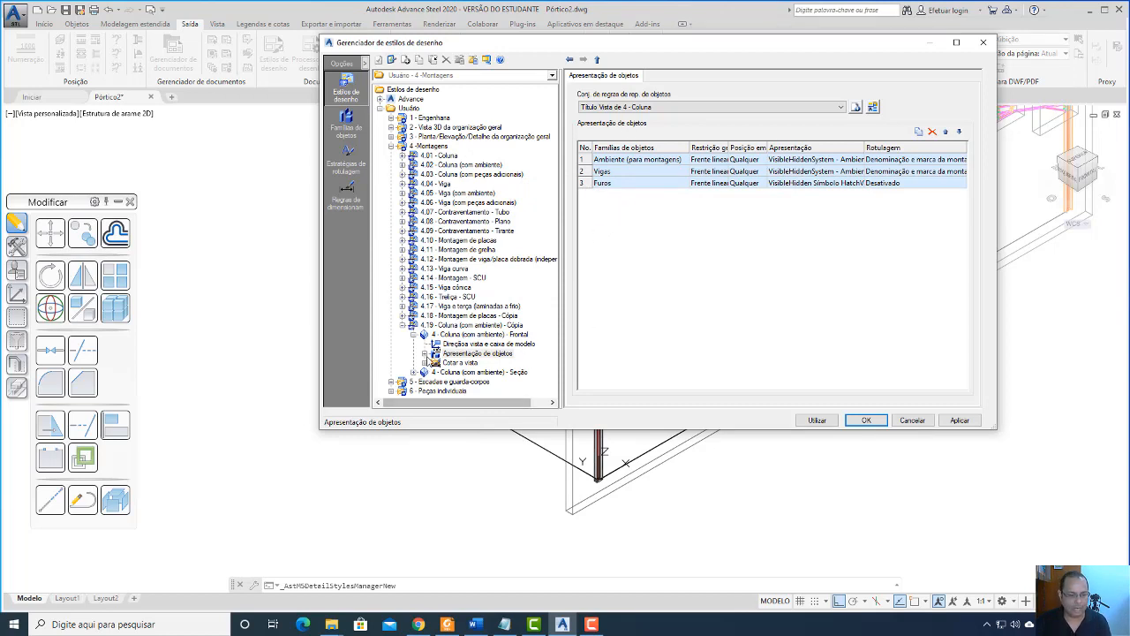
Open the labelling strategy of the Vigas - Frente linear rule in the Frontal view's object presentation
click(425, 353)
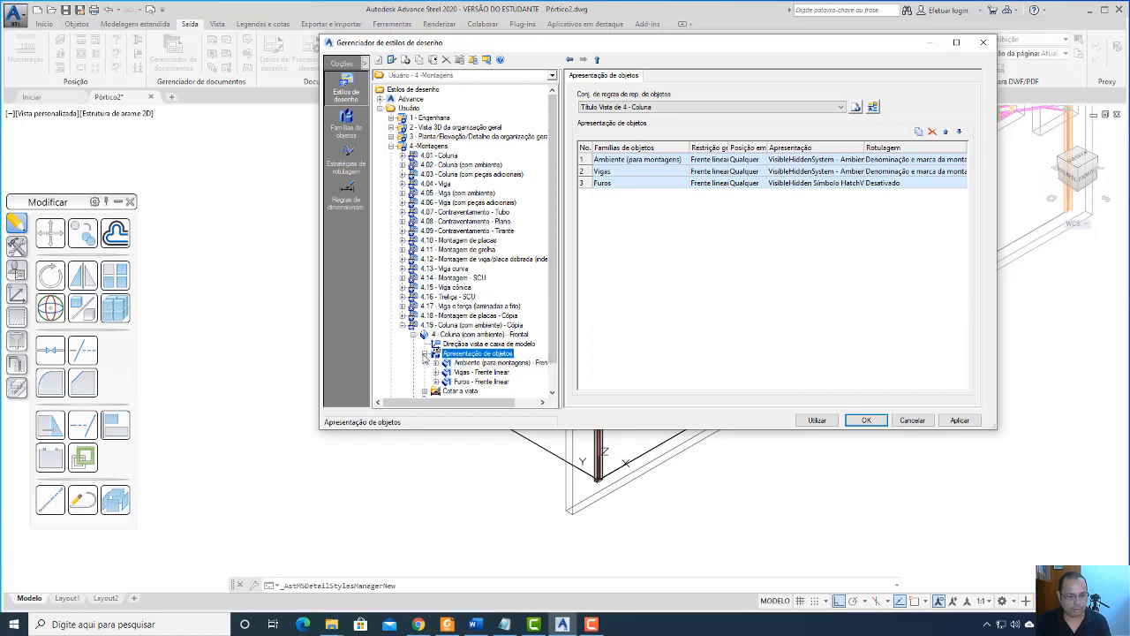
click(425, 353)
click(425, 353)
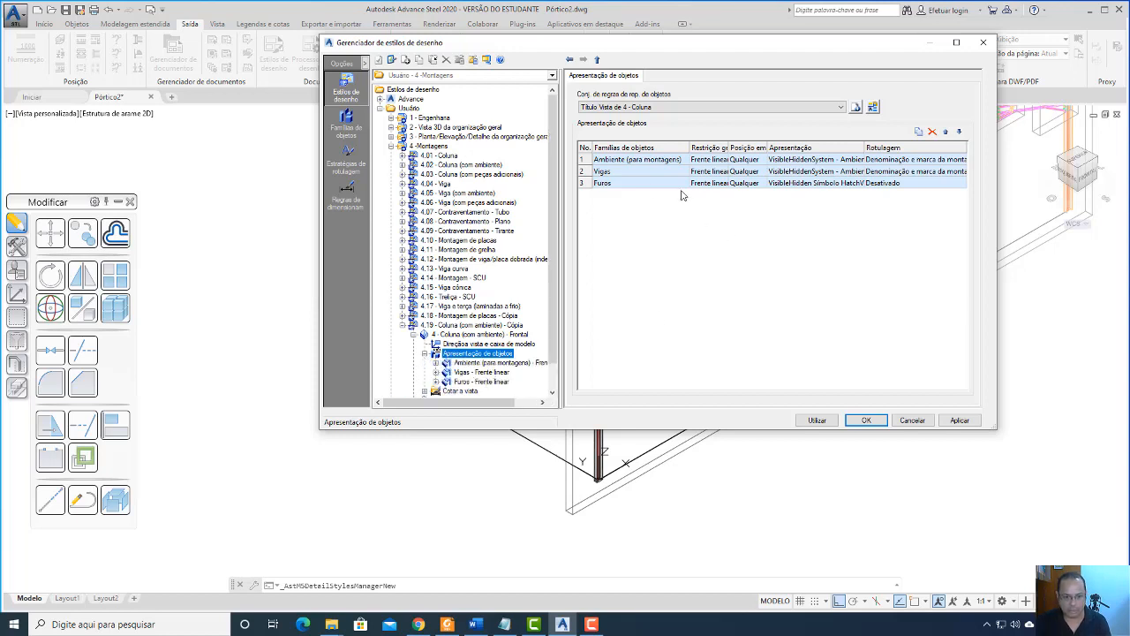
click(477, 376)
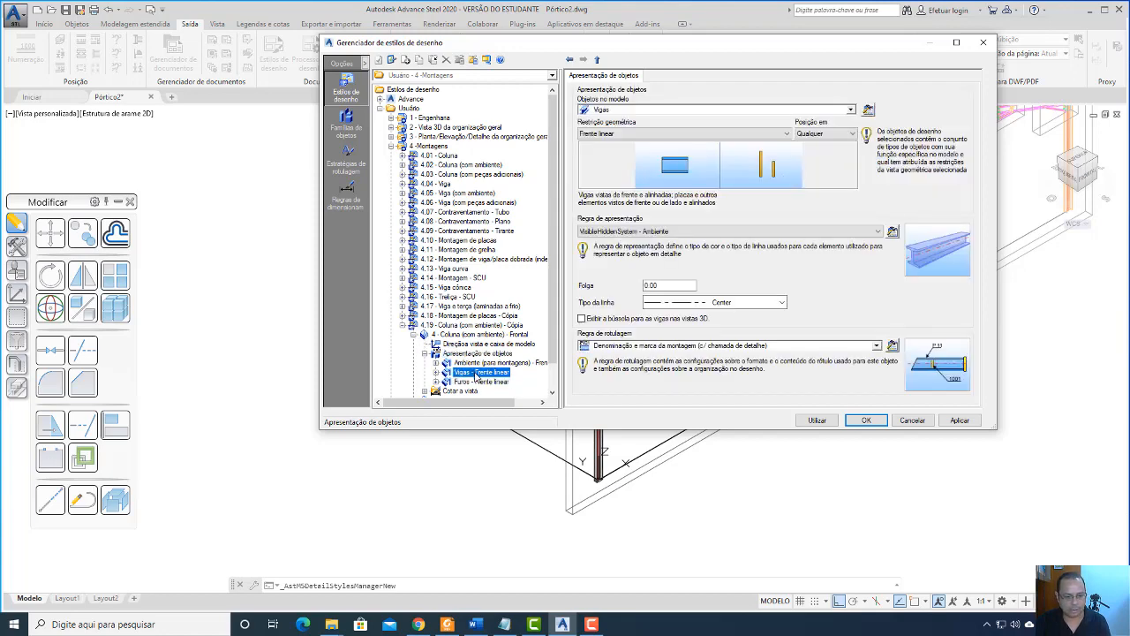
scroll(451, 350, down, 1)
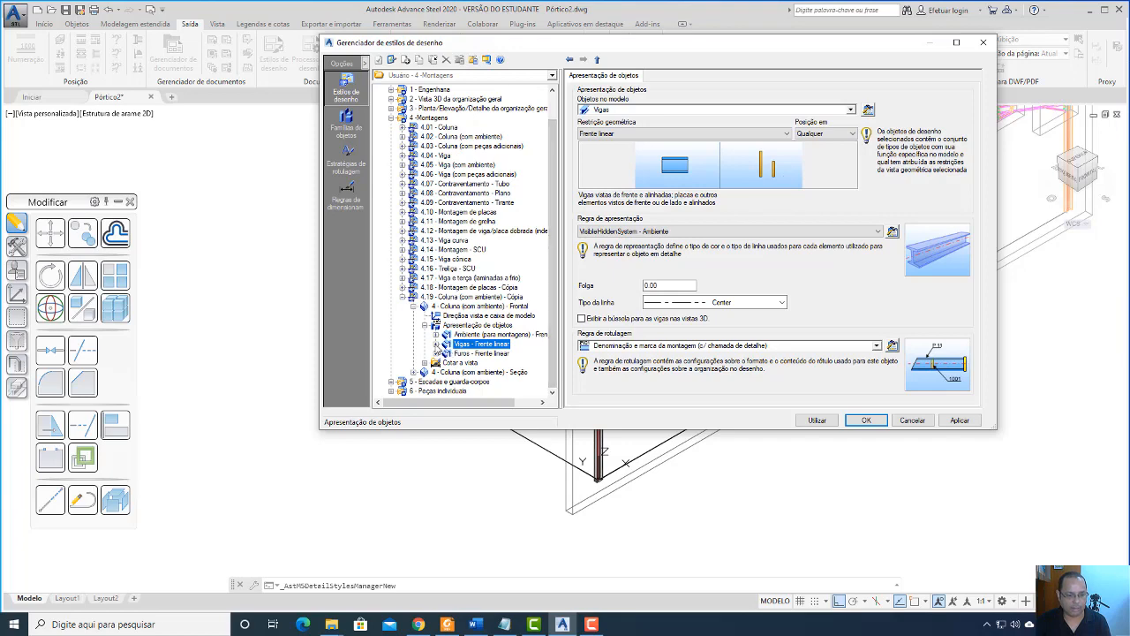
click(439, 347)
click(499, 372)
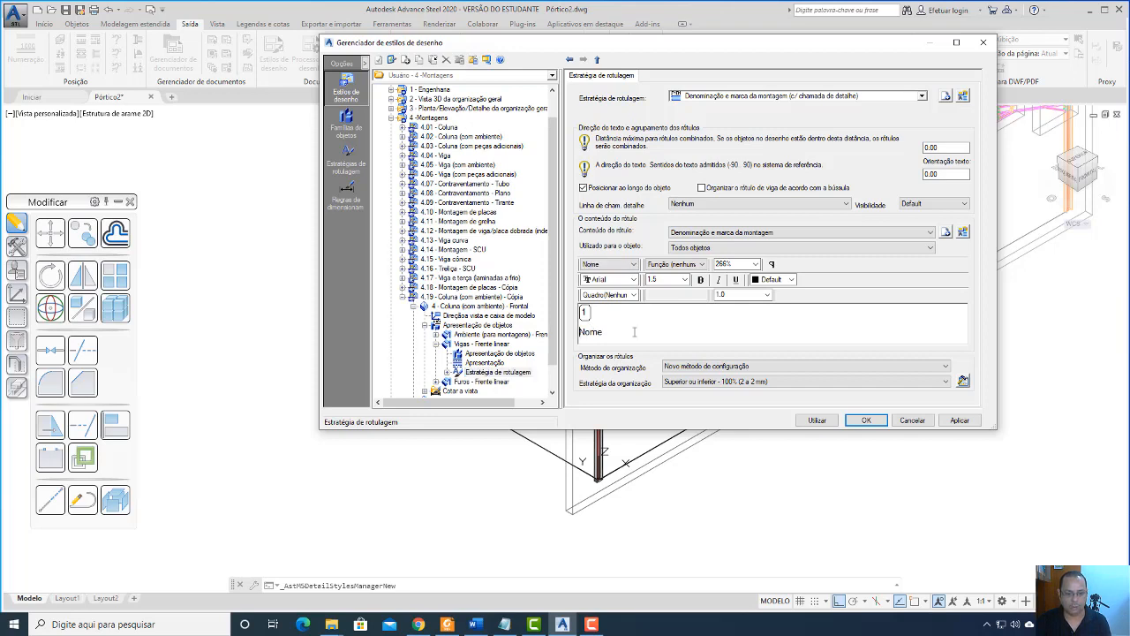
Replace the Nome token in the Denominação e marca da montagem label content with the user attributes token
click(626, 266)
click(629, 264)
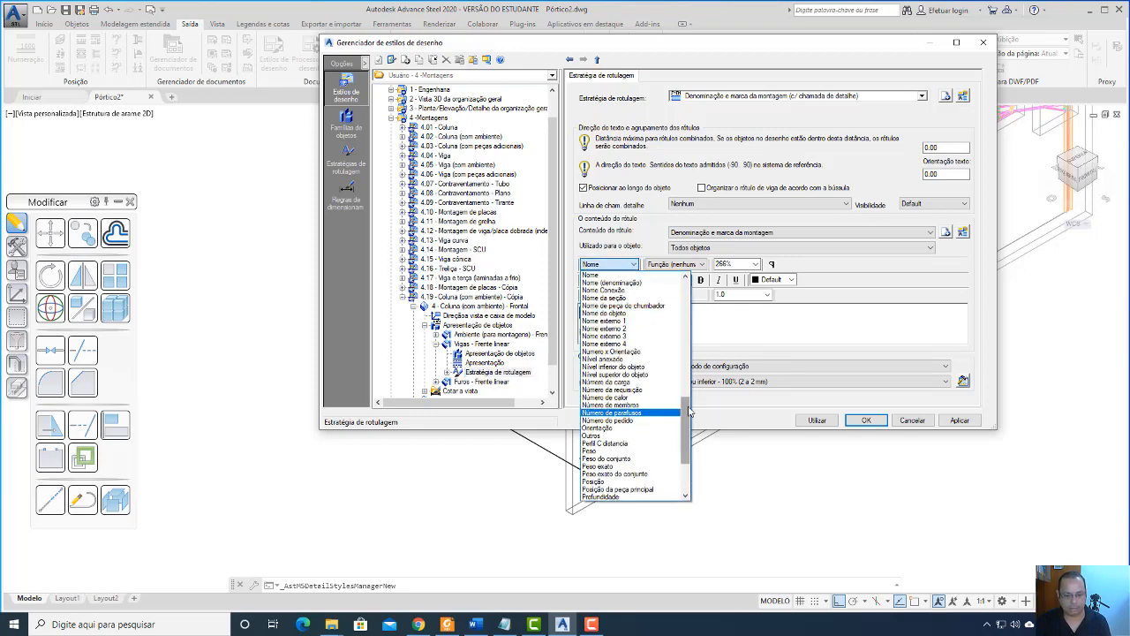
drag(687, 416, 690, 286)
click(642, 313)
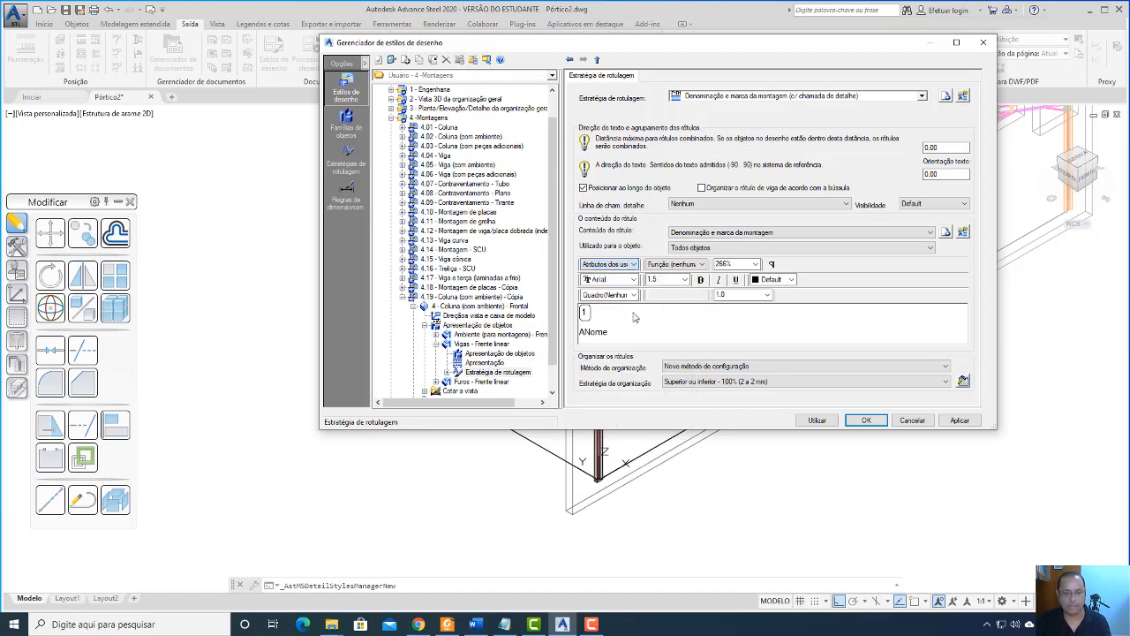
click(586, 333)
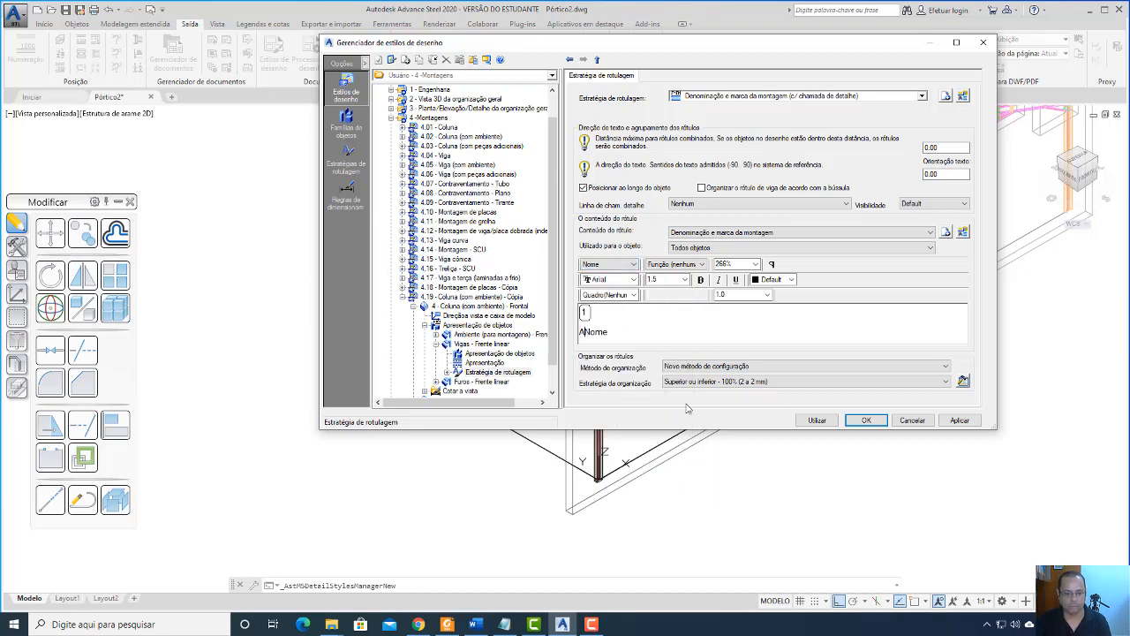
key(Delete)
key(Delete)
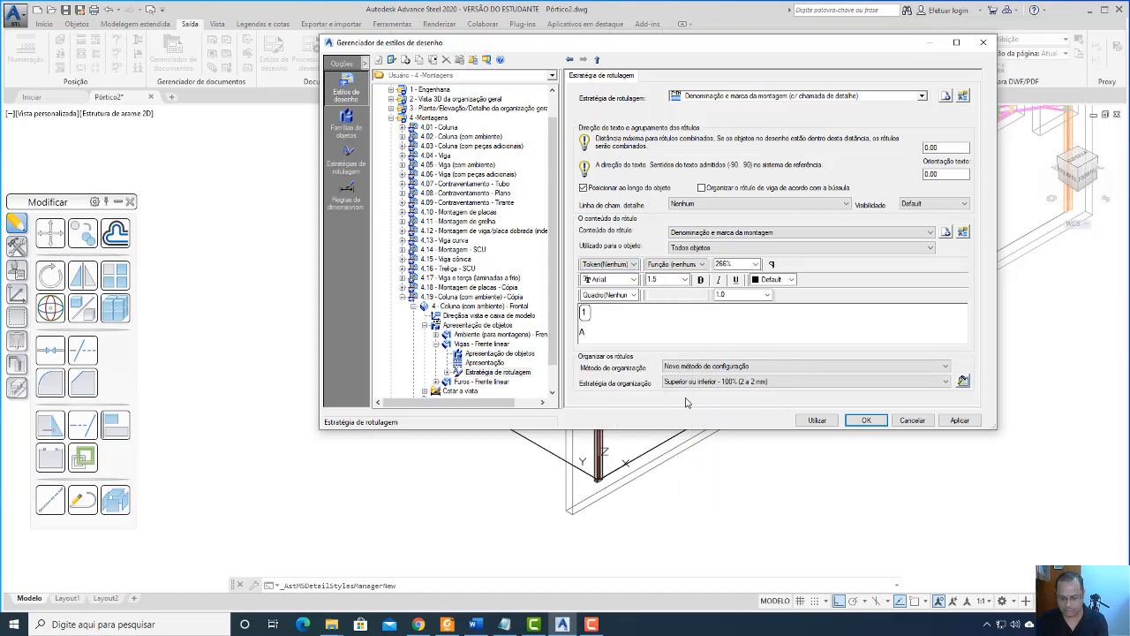
key(Left)
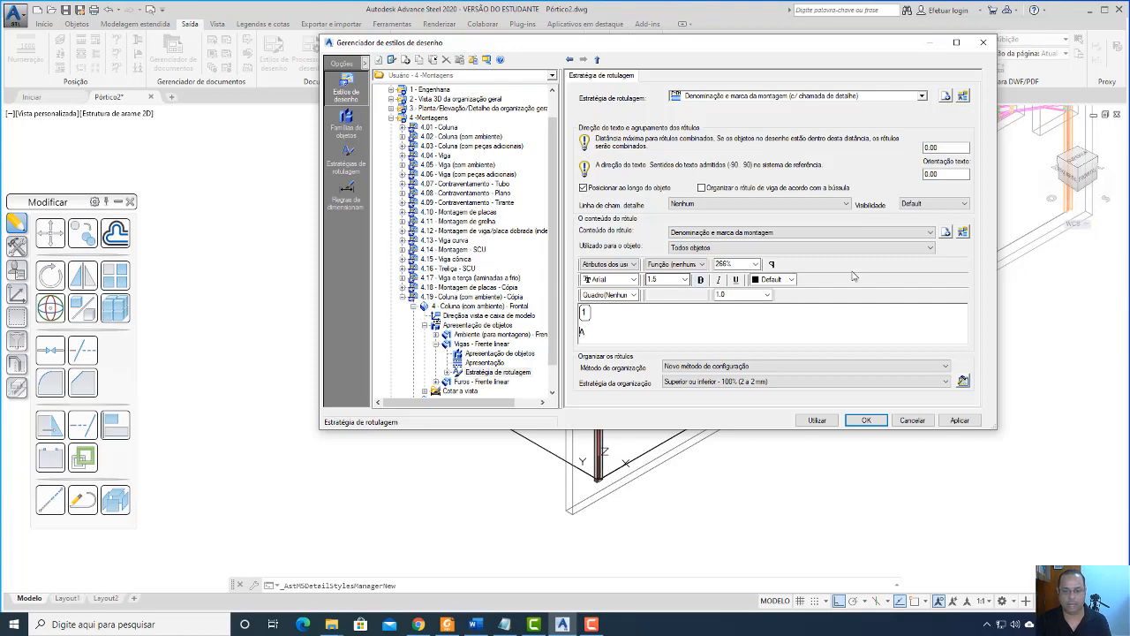
Set the label's detail leader line to Sim and accept modifying the labelling strategy
click(844, 204)
click(840, 227)
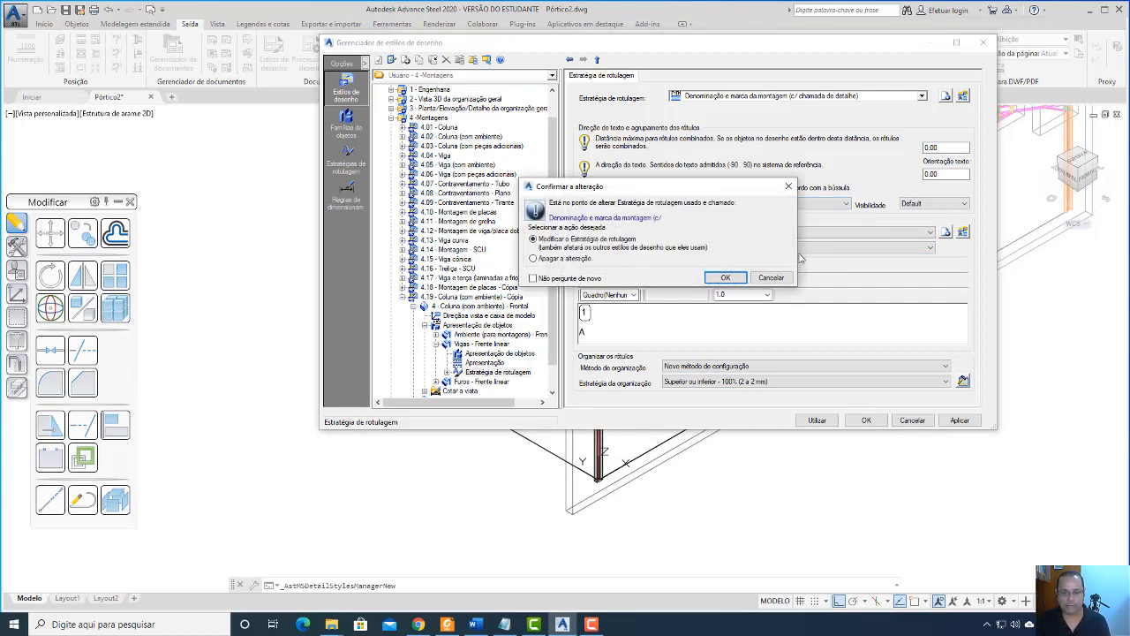
click(724, 278)
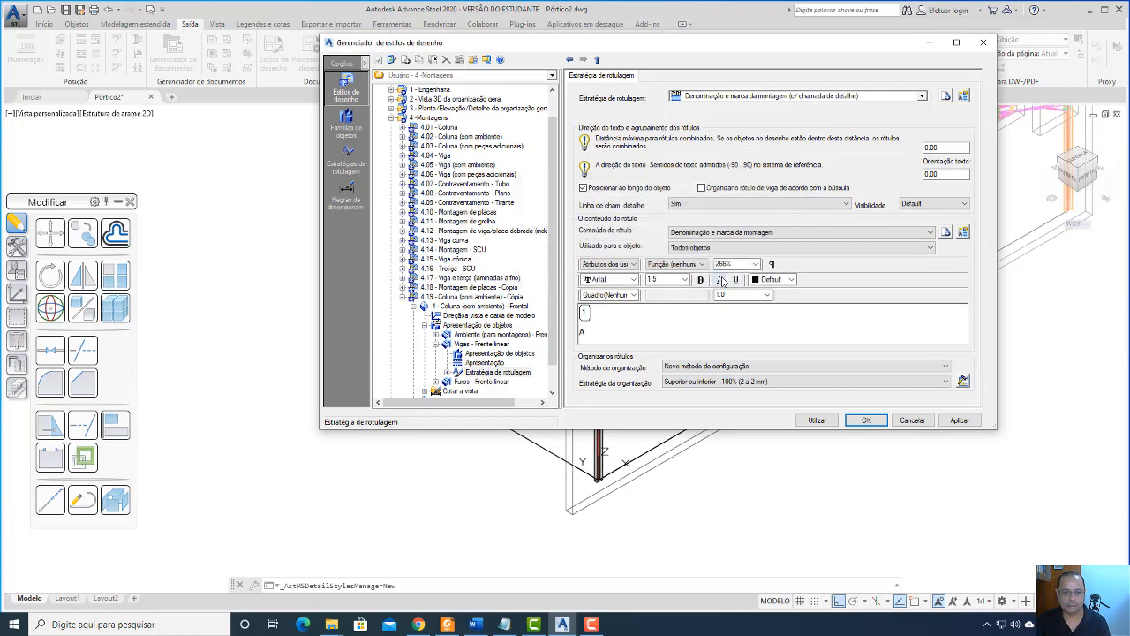
Set the beam label content to Vista Frontal, accept modifying the label content, and apply the style changes
click(913, 233)
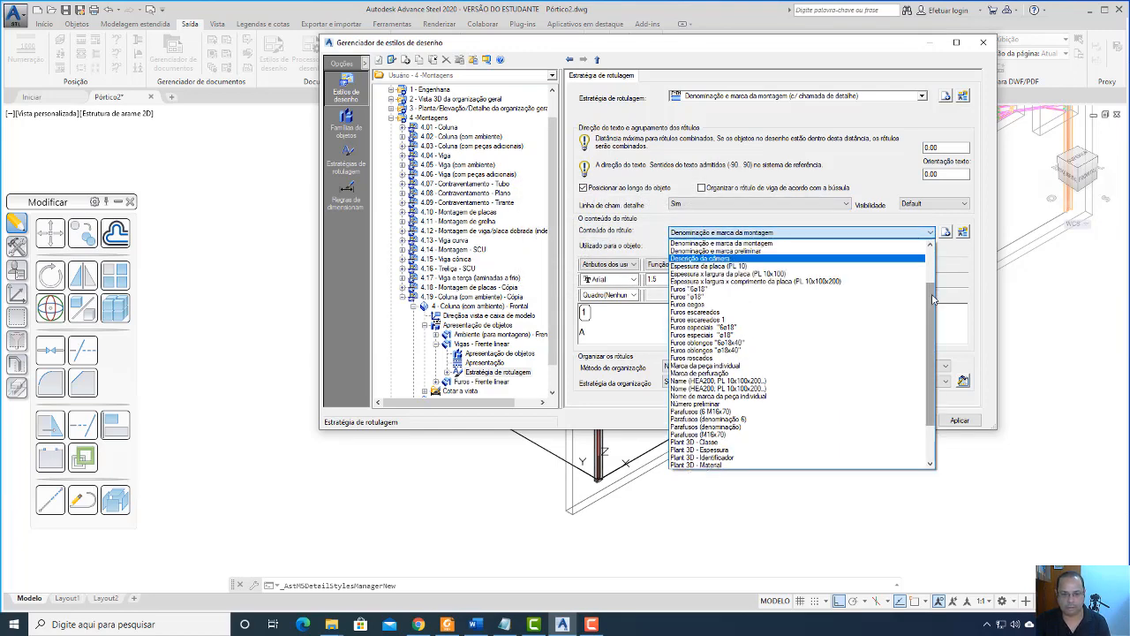
drag(932, 300, 936, 346)
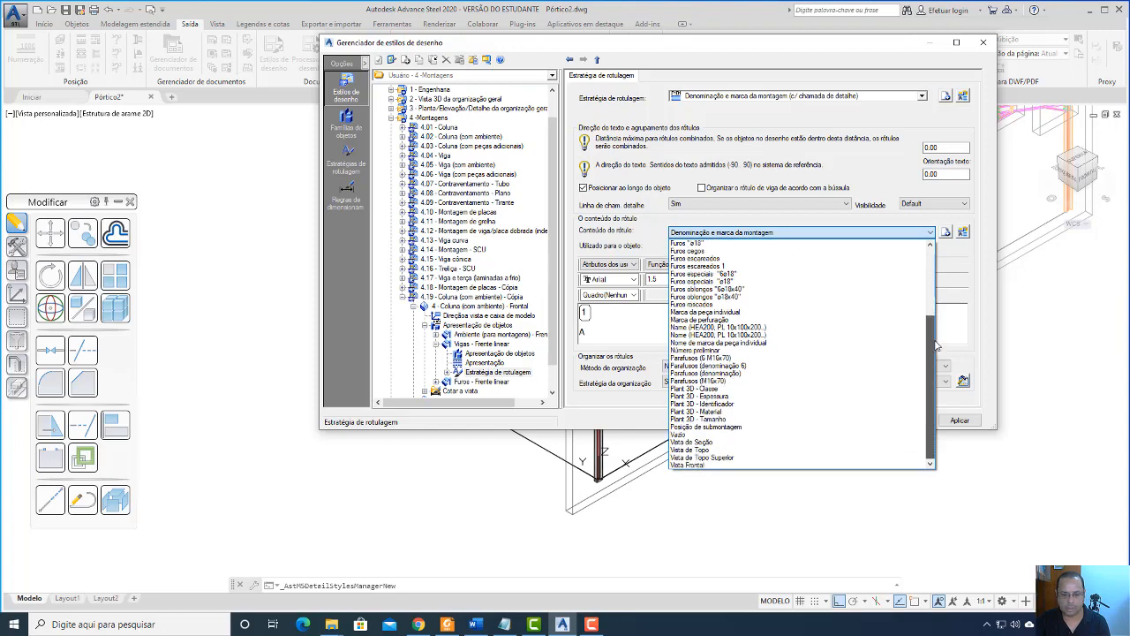
click(766, 467)
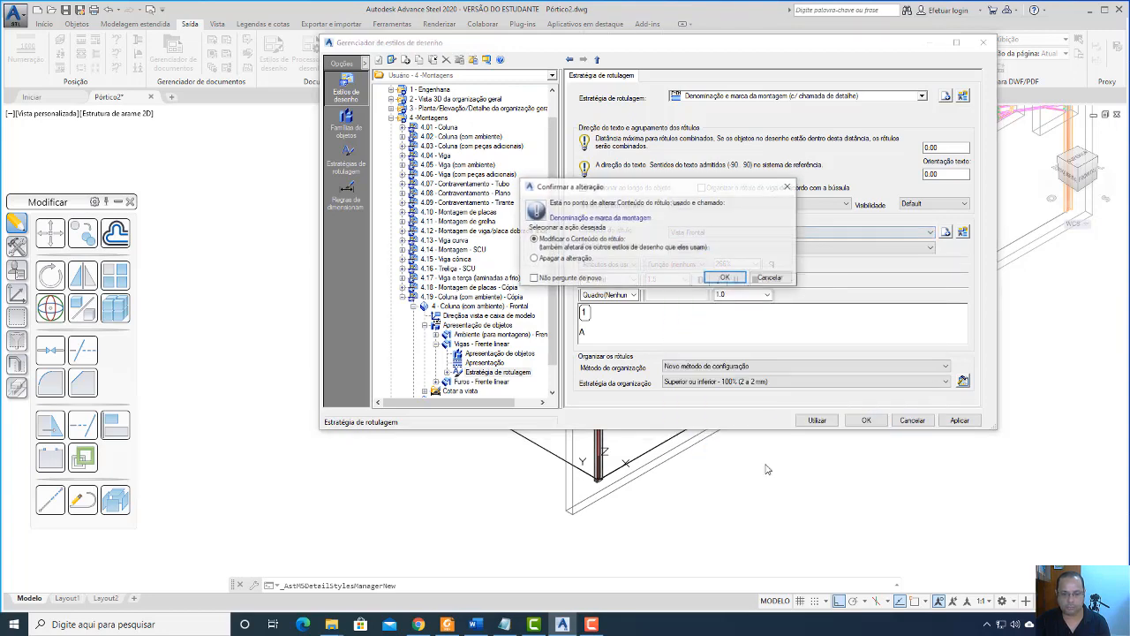
click(730, 280)
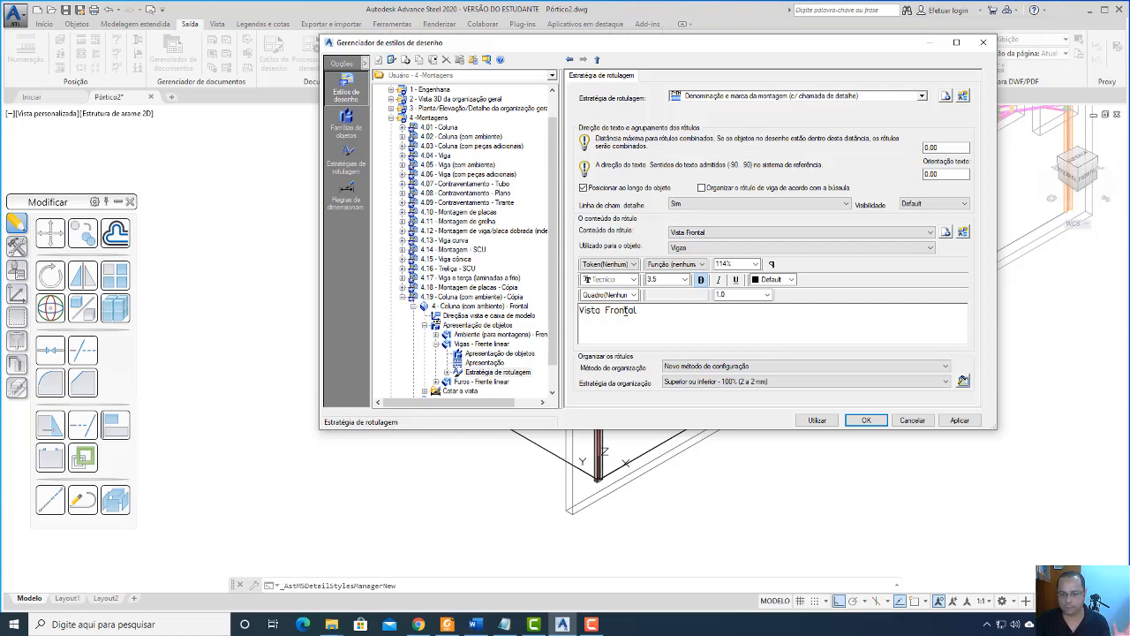
click(960, 420)
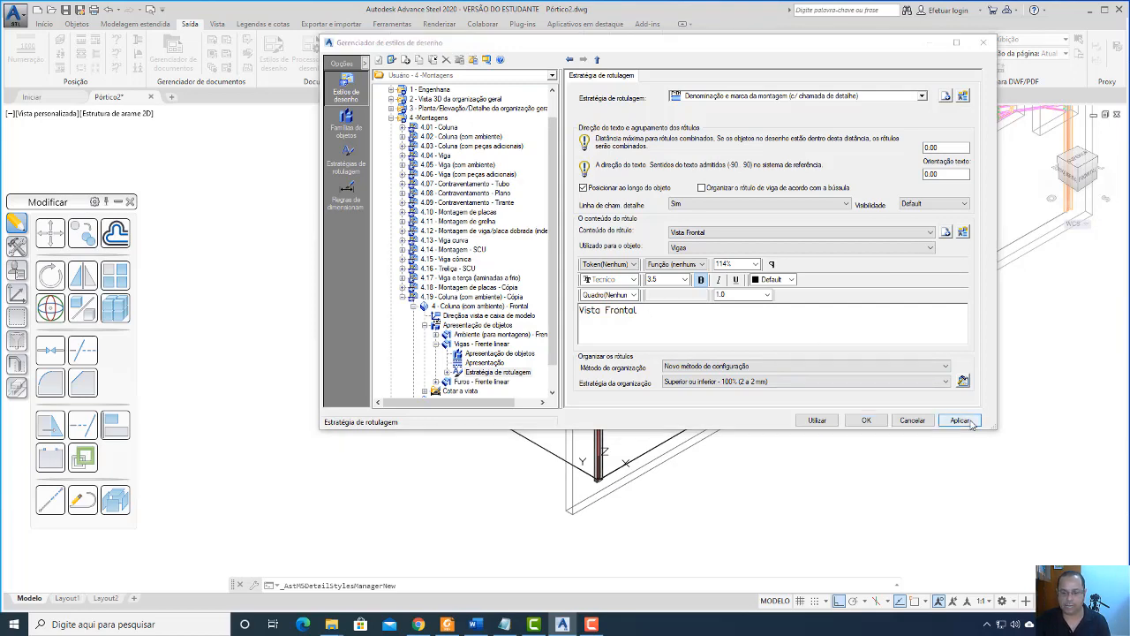
click(725, 277)
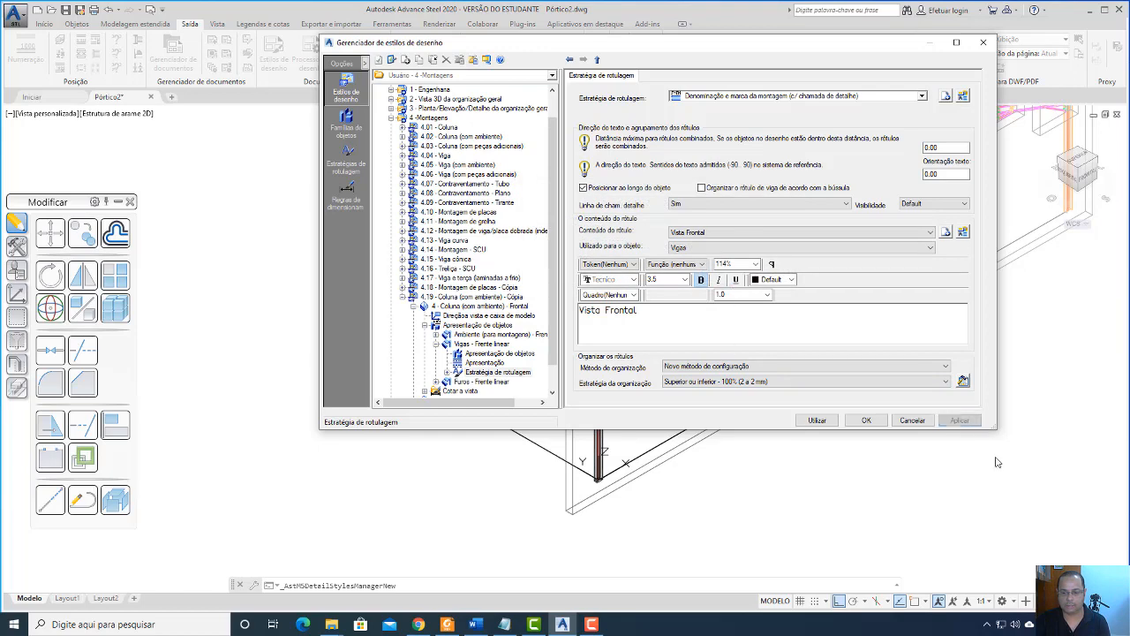
Use the 4.19 style copy to detail the frame's front-left column in the existing drawing Detalhamento Coluna.dwg
click(818, 420)
click(725, 278)
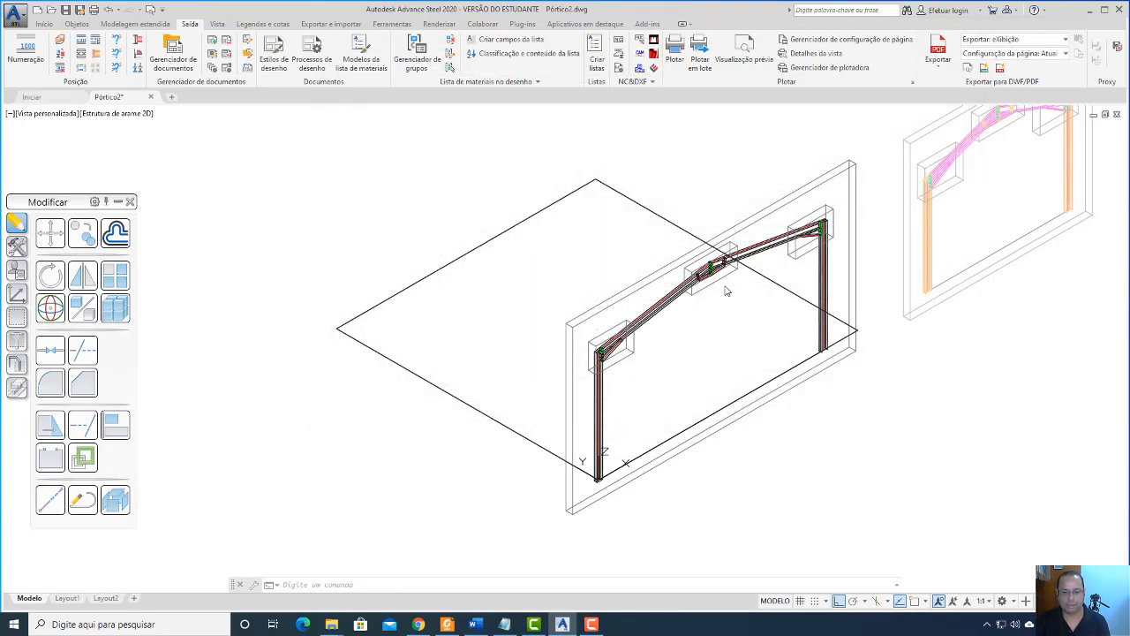
click(601, 406)
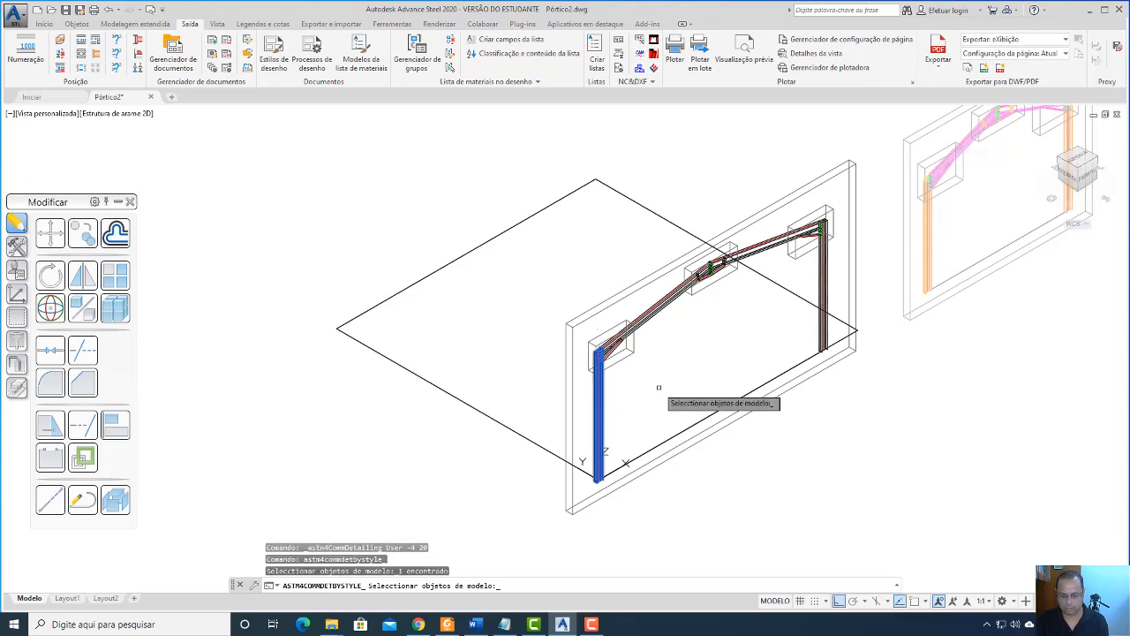
key(Return)
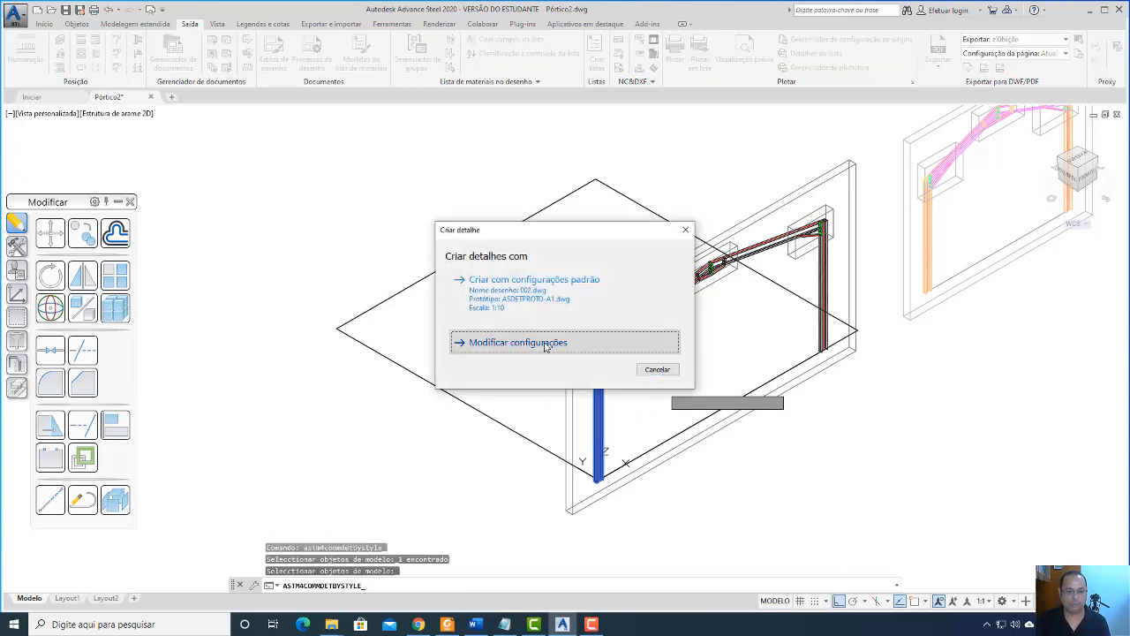
click(548, 344)
click(257, 90)
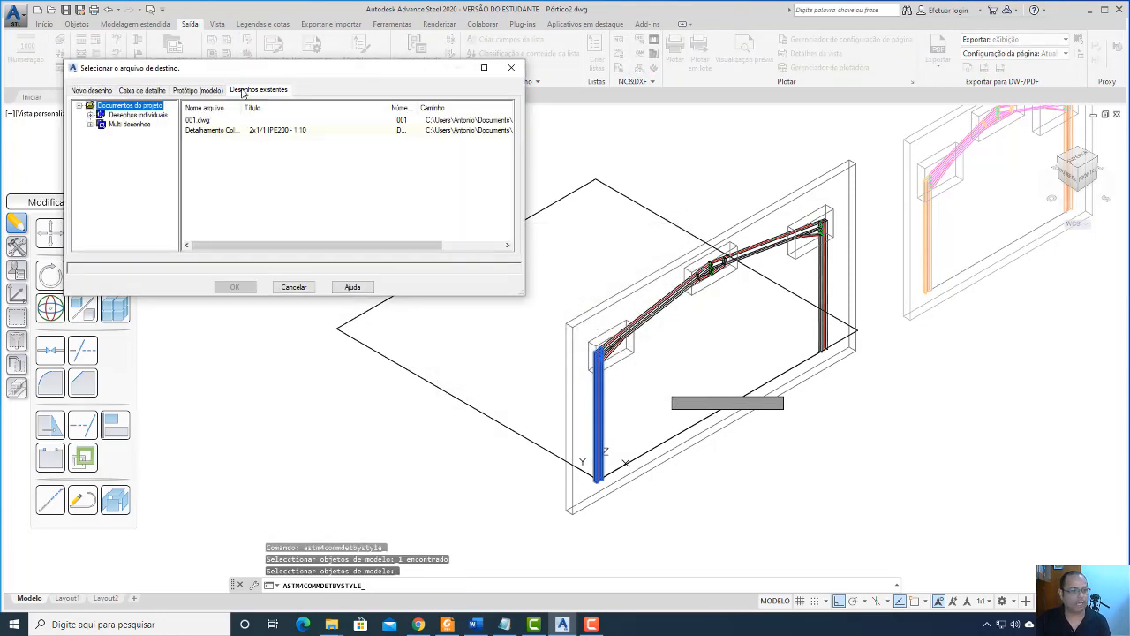
click(216, 130)
click(236, 287)
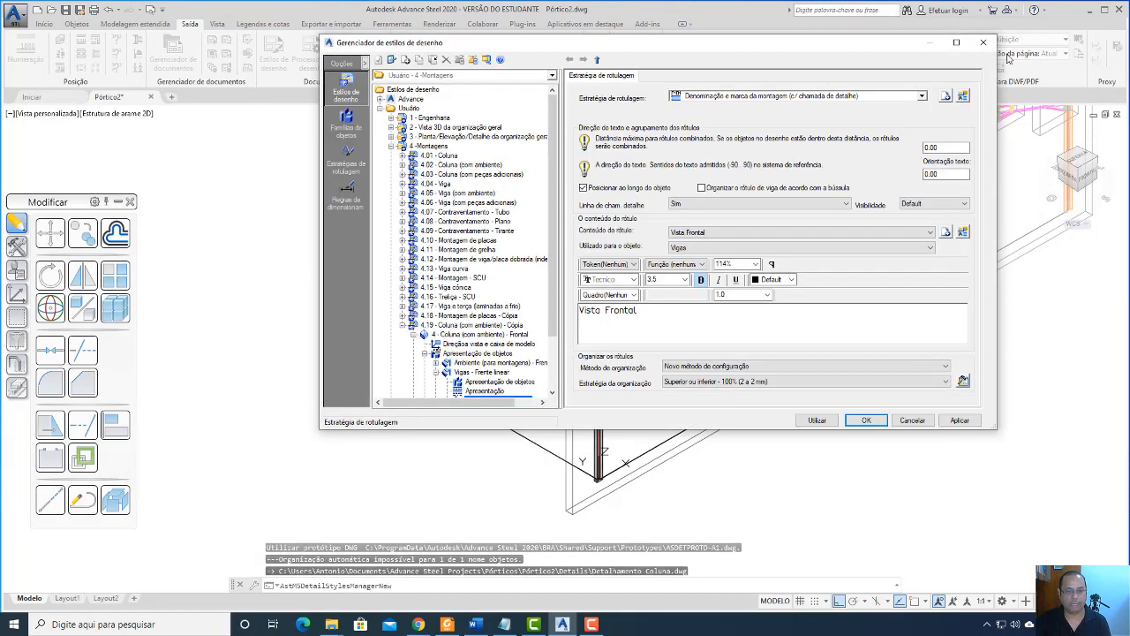
Close the drawing style manager and open the drawing Detalhamento Coluna.dwg from the document manager
key(Escape)
click(172, 57)
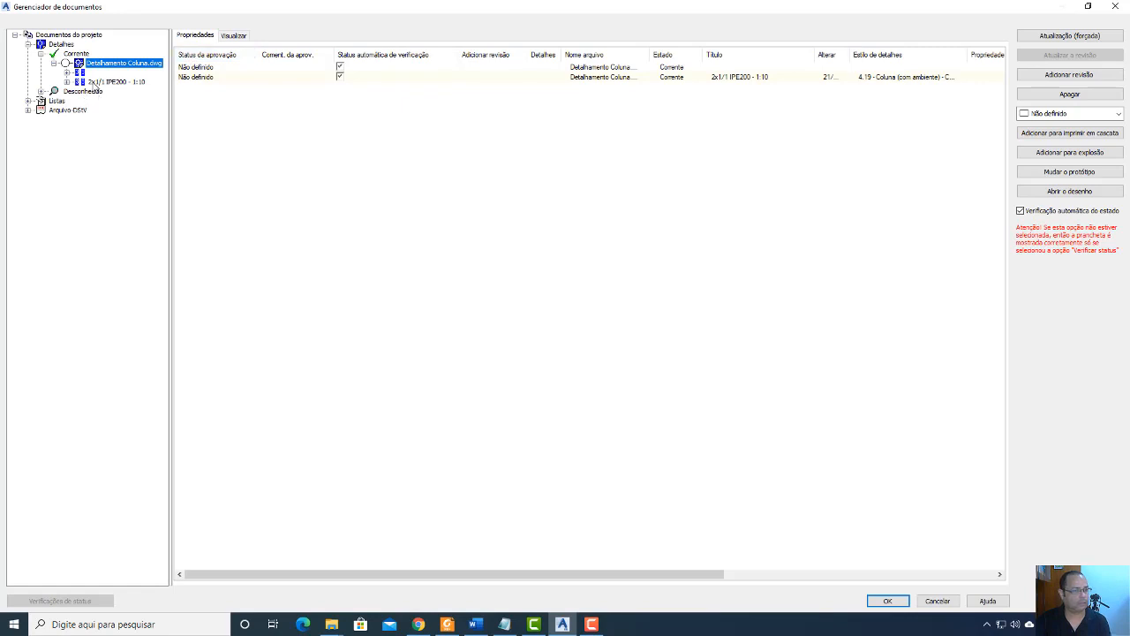
click(228, 36)
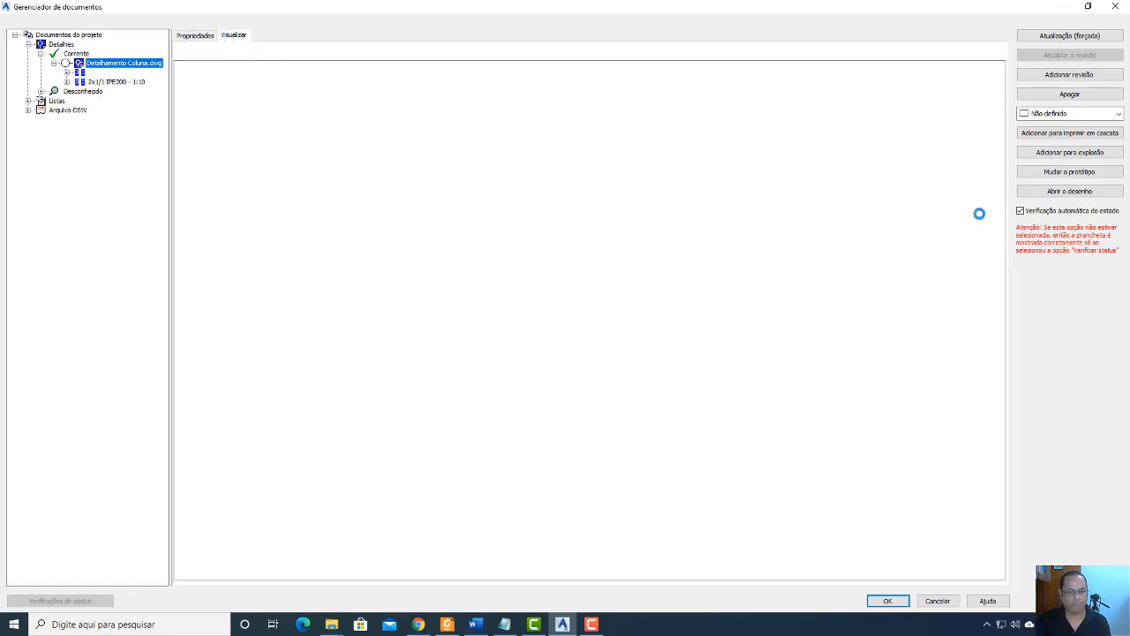
click(1099, 192)
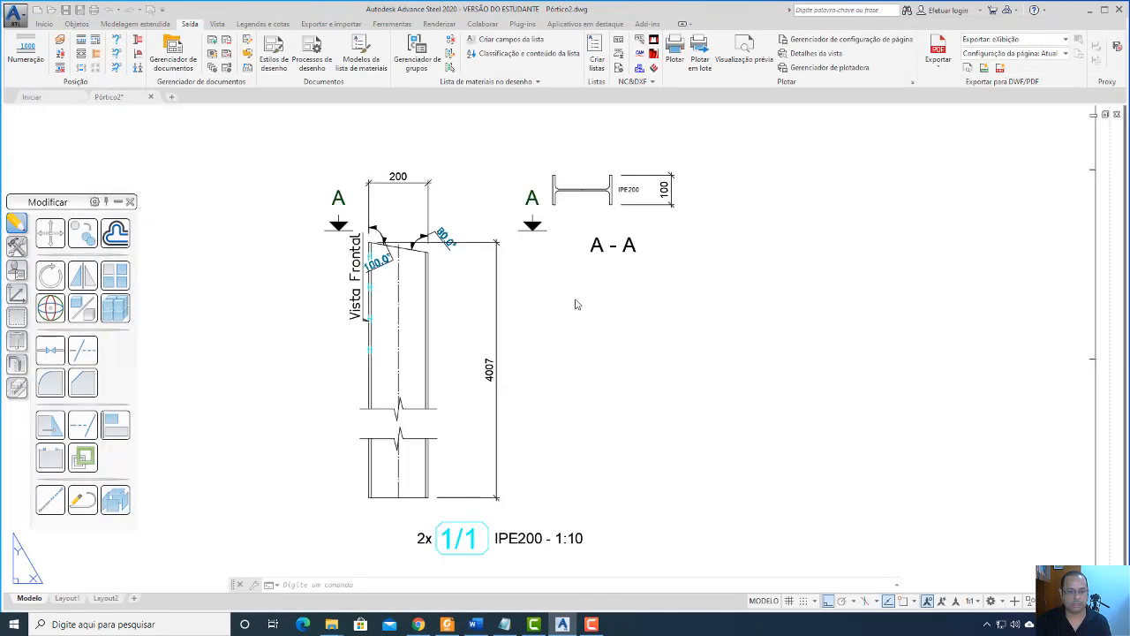